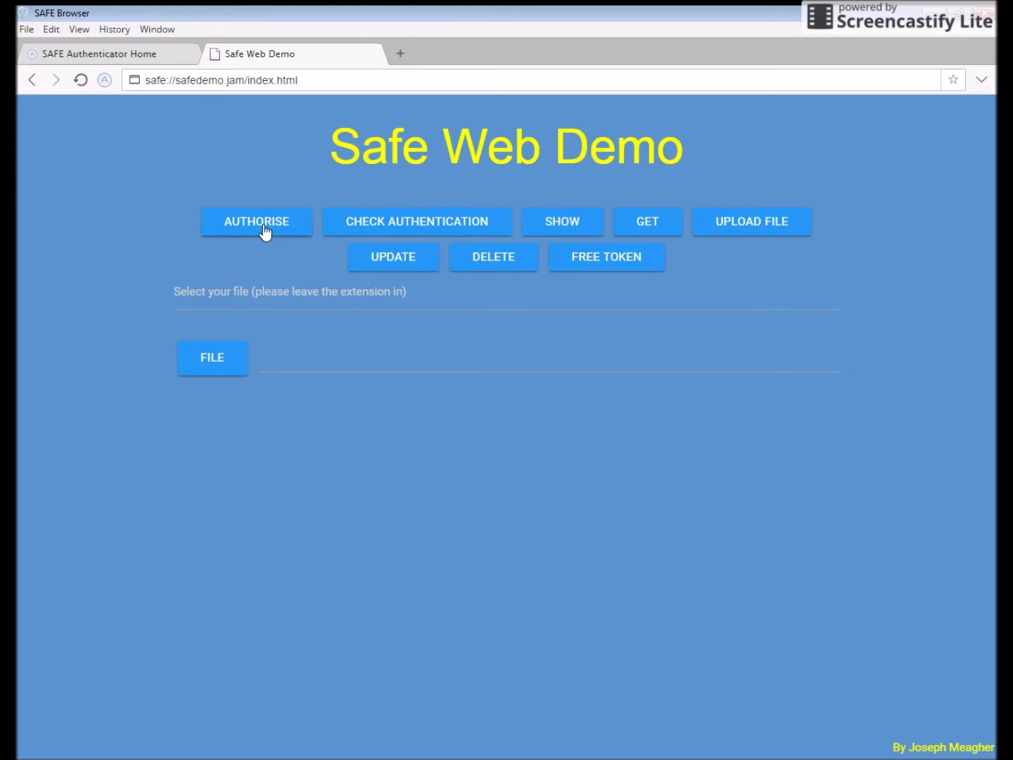
Step: Authorise the demo app, reviewing and allowing its access to the Public and Public names containers, and check the authentication
click(264, 229)
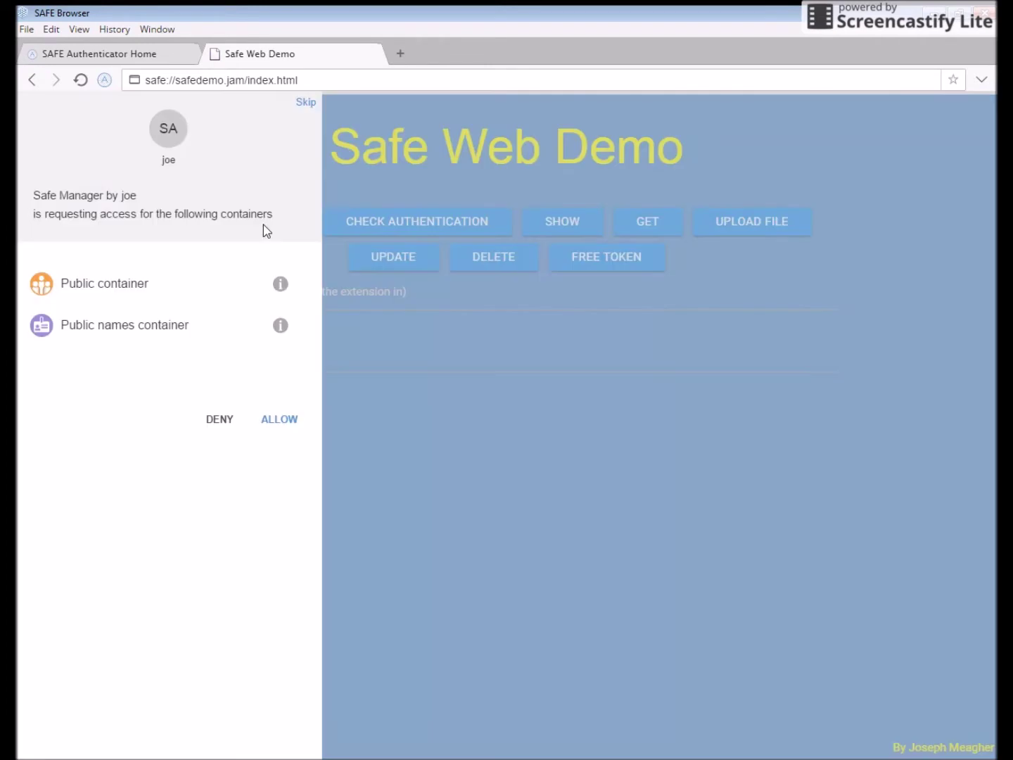
click(265, 295)
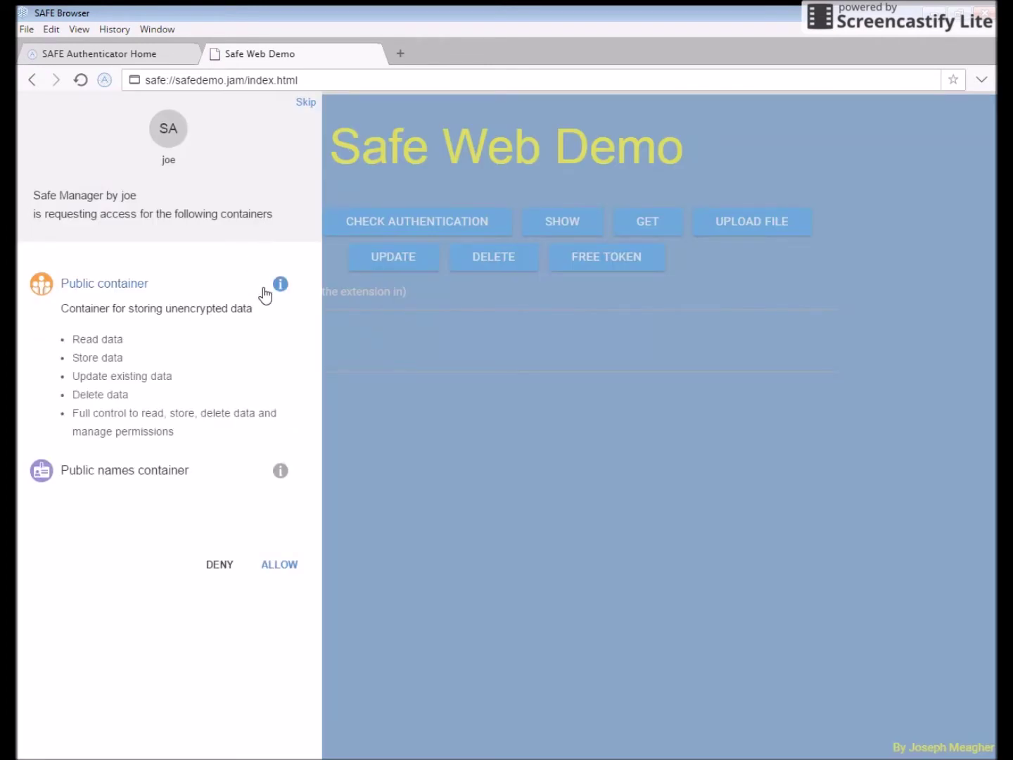
click(273, 471)
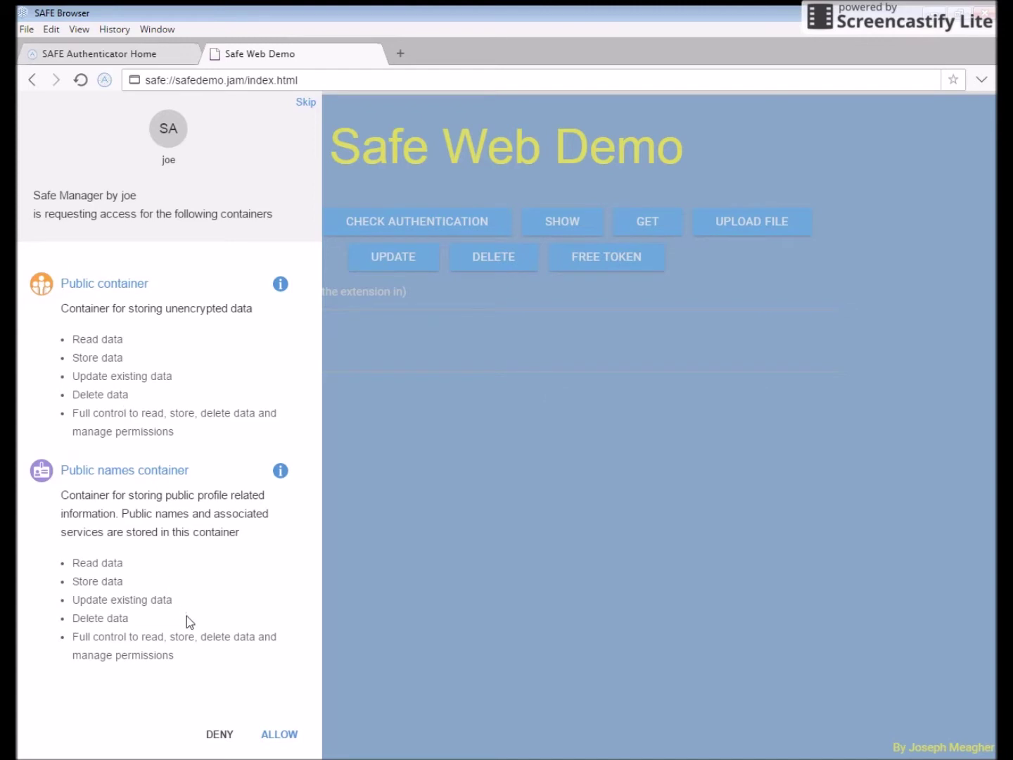
click(275, 736)
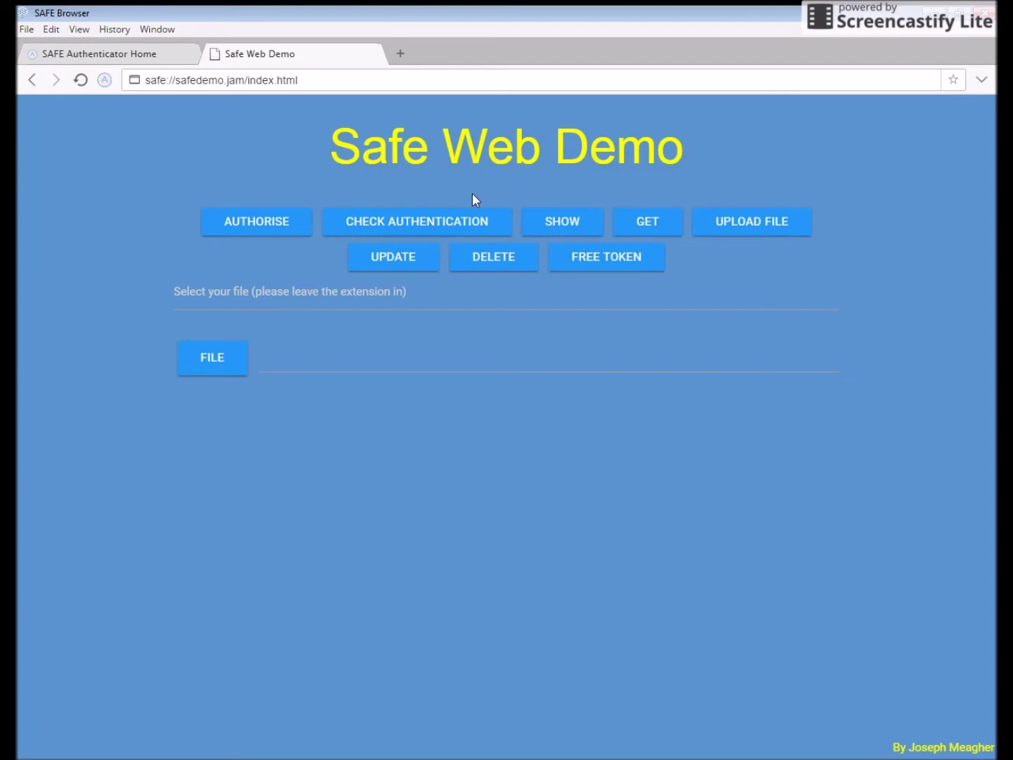
click(427, 225)
Step: List the stored files, retrieve video.mp4 and play it
click(573, 229)
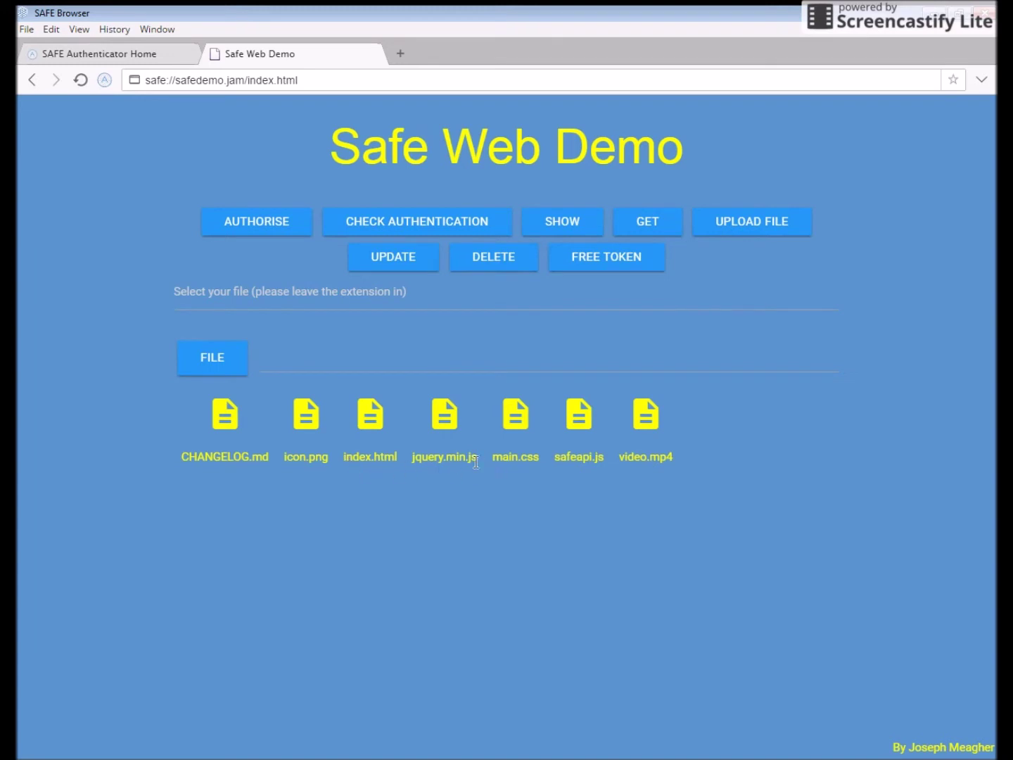
drag(616, 457, 674, 457)
key(ctrl+c)
click(369, 291)
key(ctrl+v)
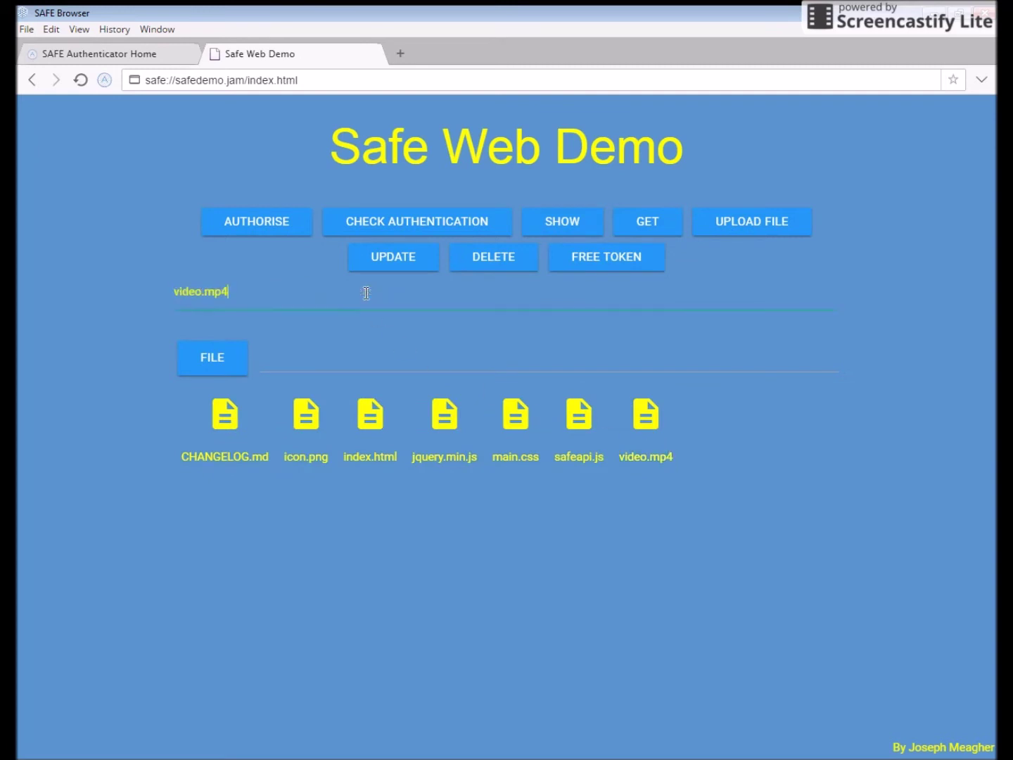
click(646, 223)
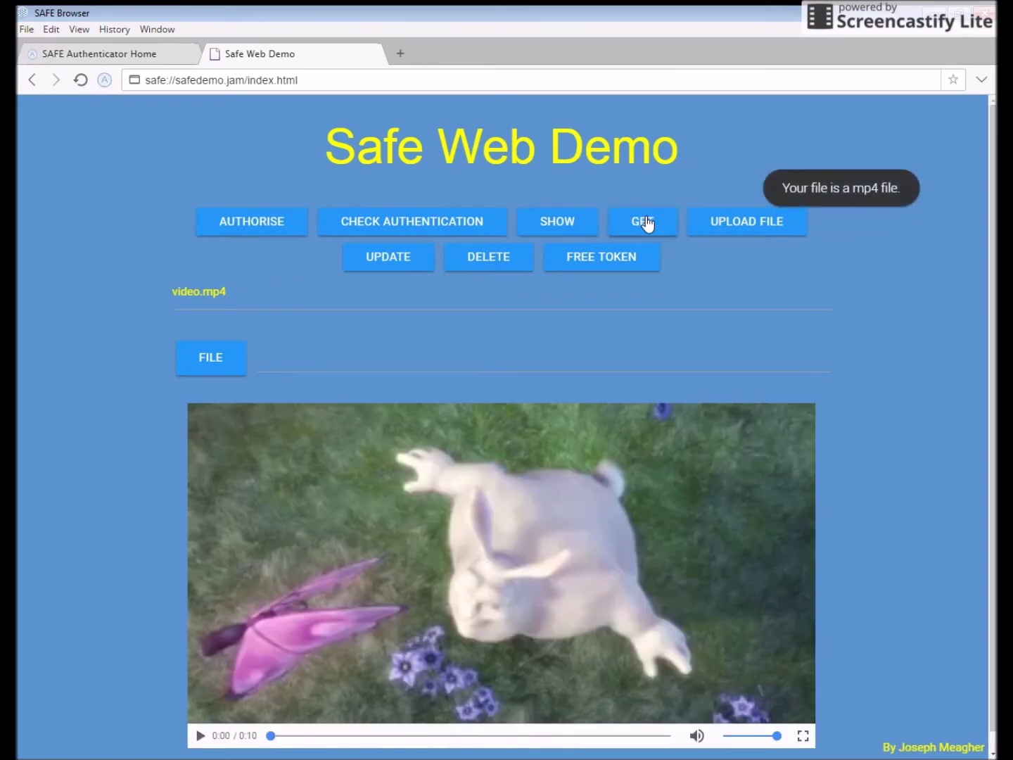
scroll(721, 306, down, 1)
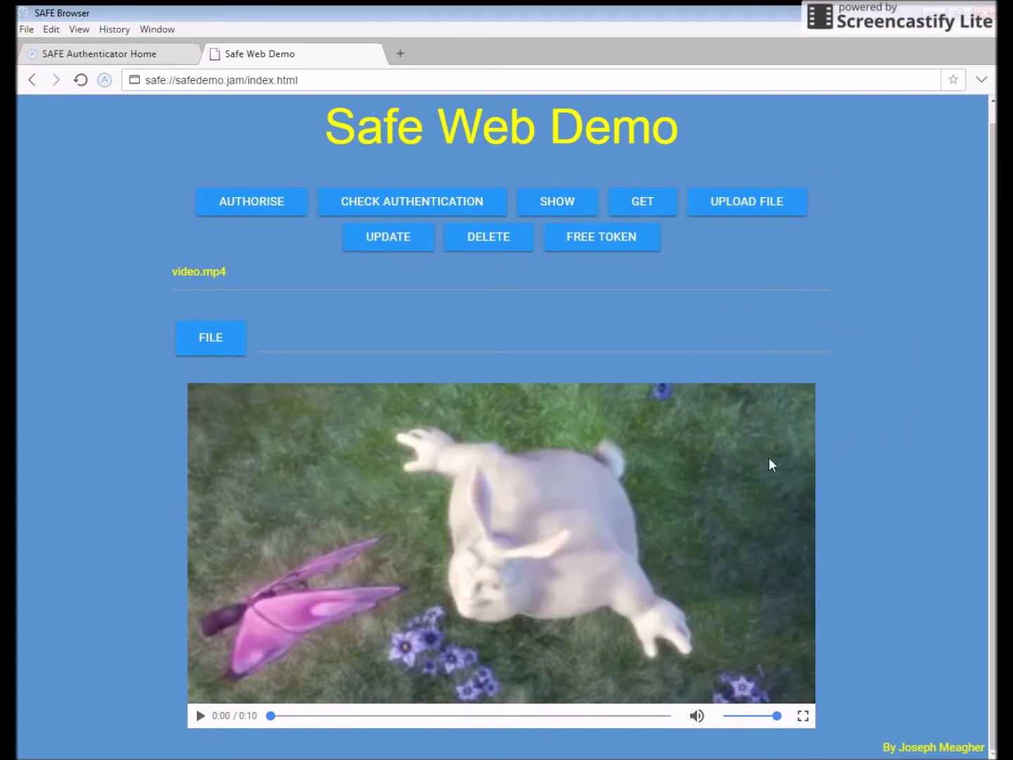
click(200, 716)
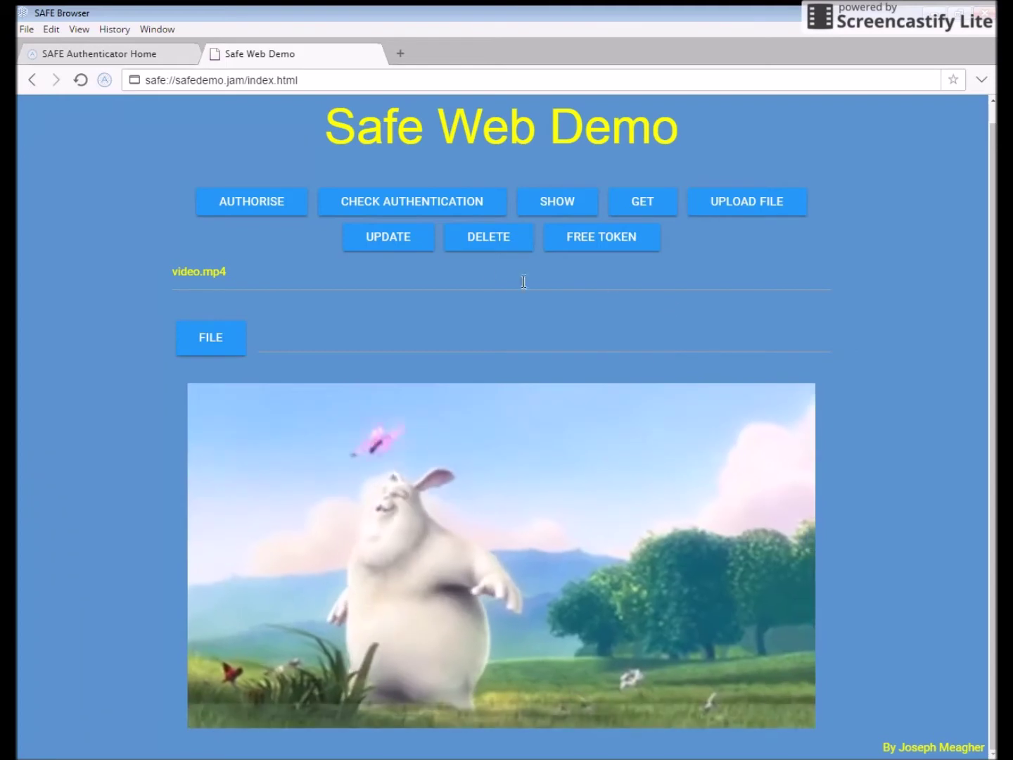
Step: List the stored files again and retrieve icon.png
click(536, 218)
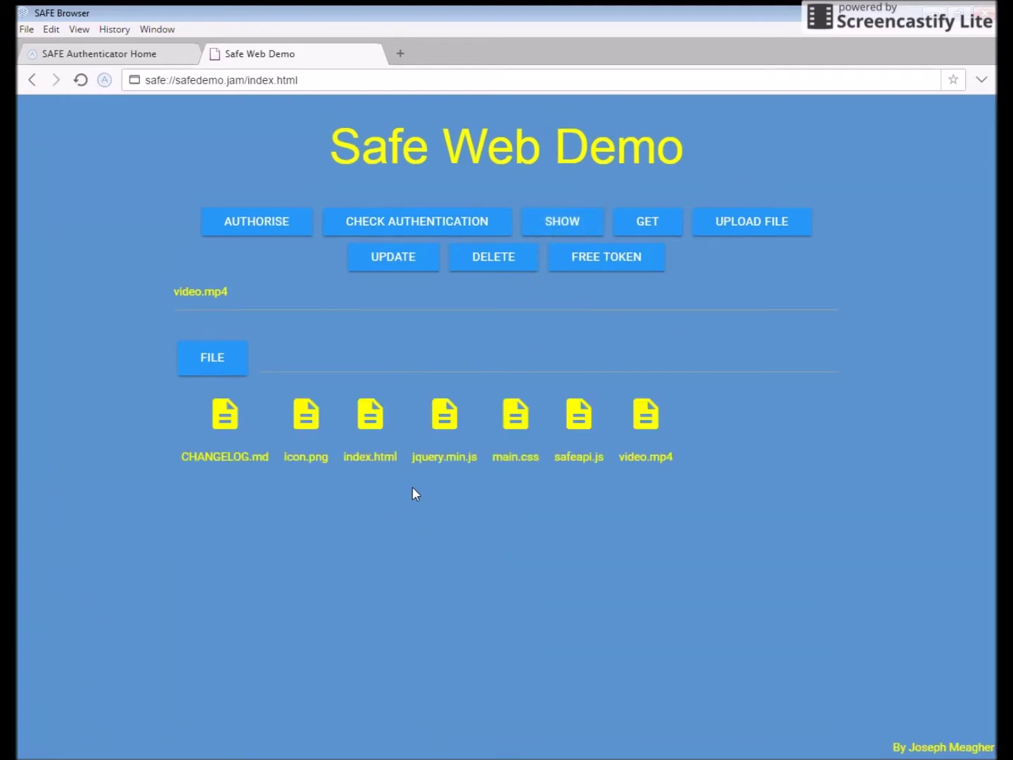
mouse_move(310, 458)
mouse_down()
mouse_move(204, 458)
mouse_move(317, 458)
mouse_up()
double_click(317, 459)
key(ctrl+c)
triple_click(265, 304)
key(ctrl+v)
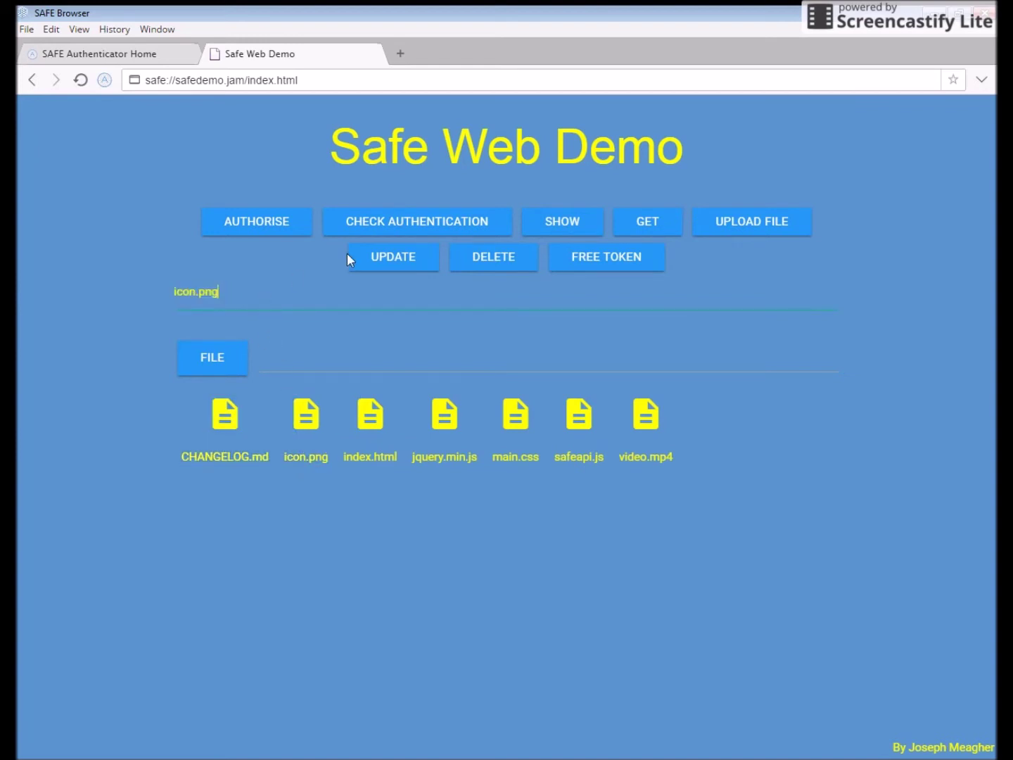
click(631, 234)
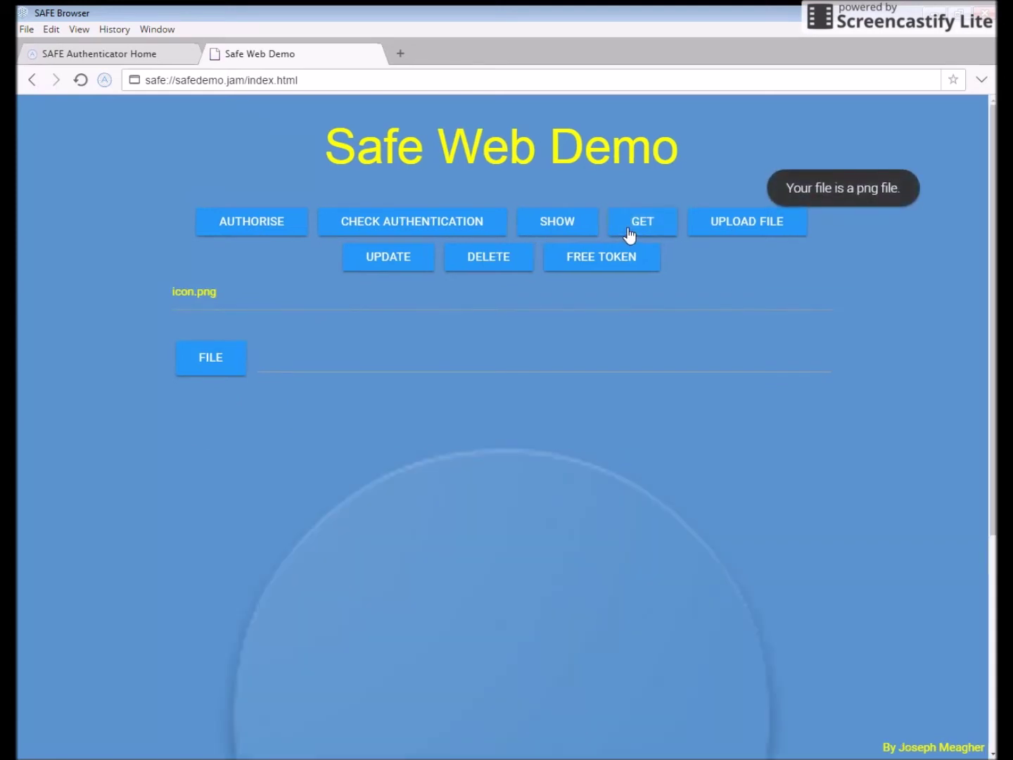
Step: Download the retrieved icon.png and open the browser's download list
scroll(741, 442, down, 1)
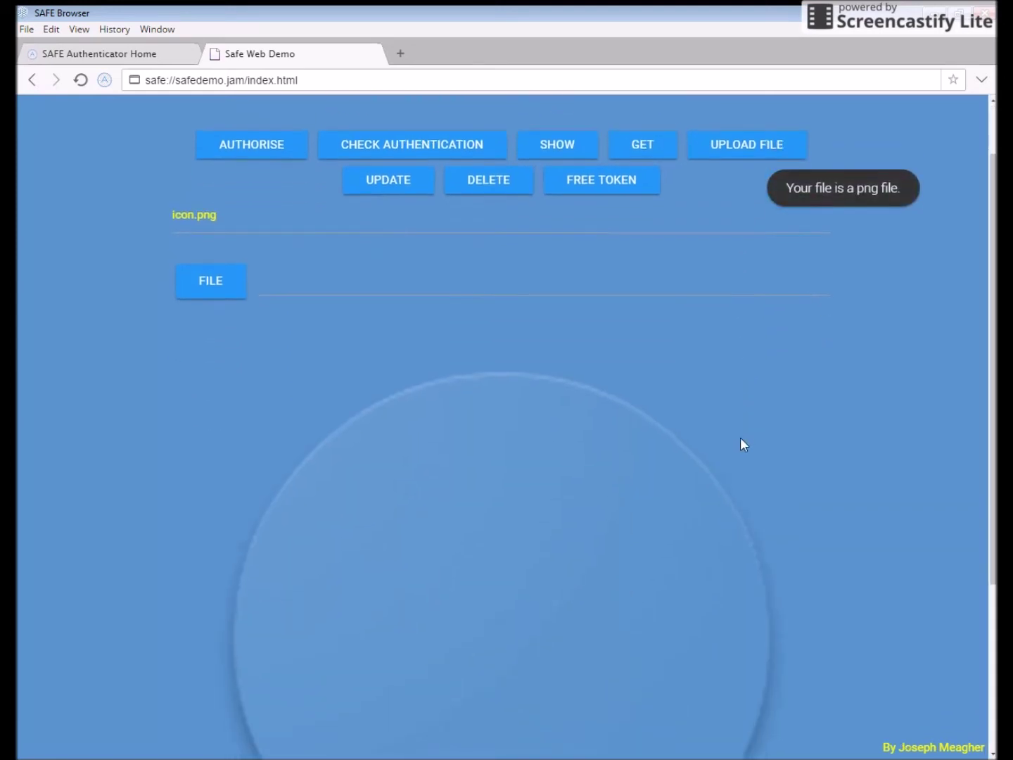
scroll(740, 437, down, 1)
scroll(740, 437, down, 3)
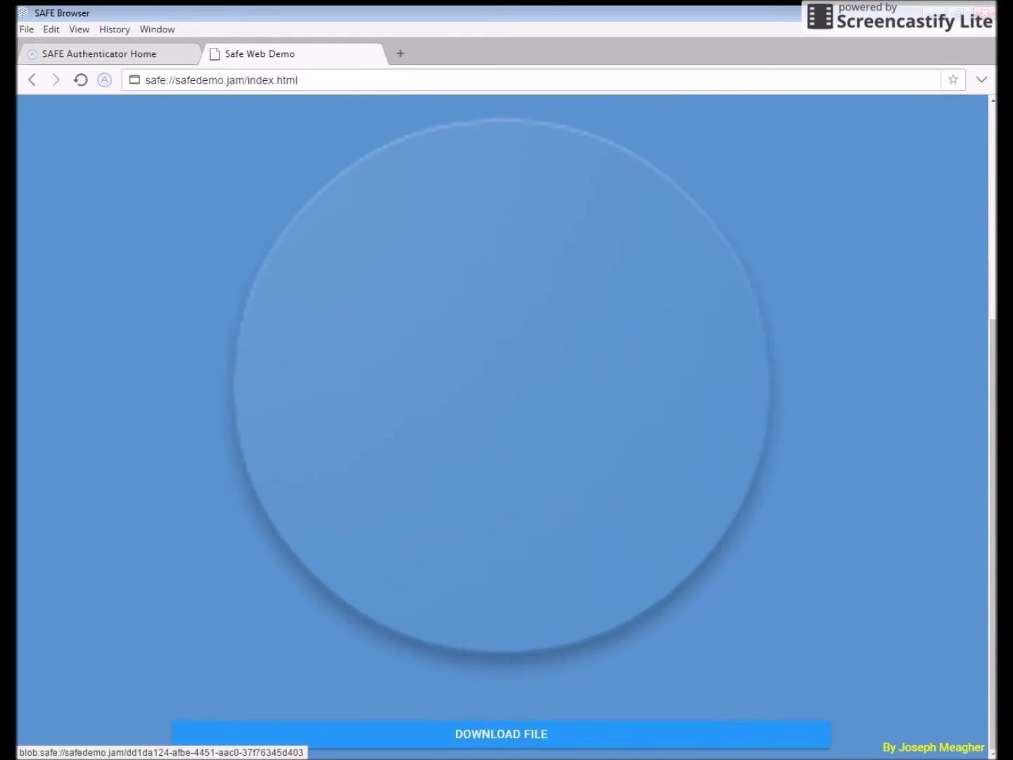
click(688, 744)
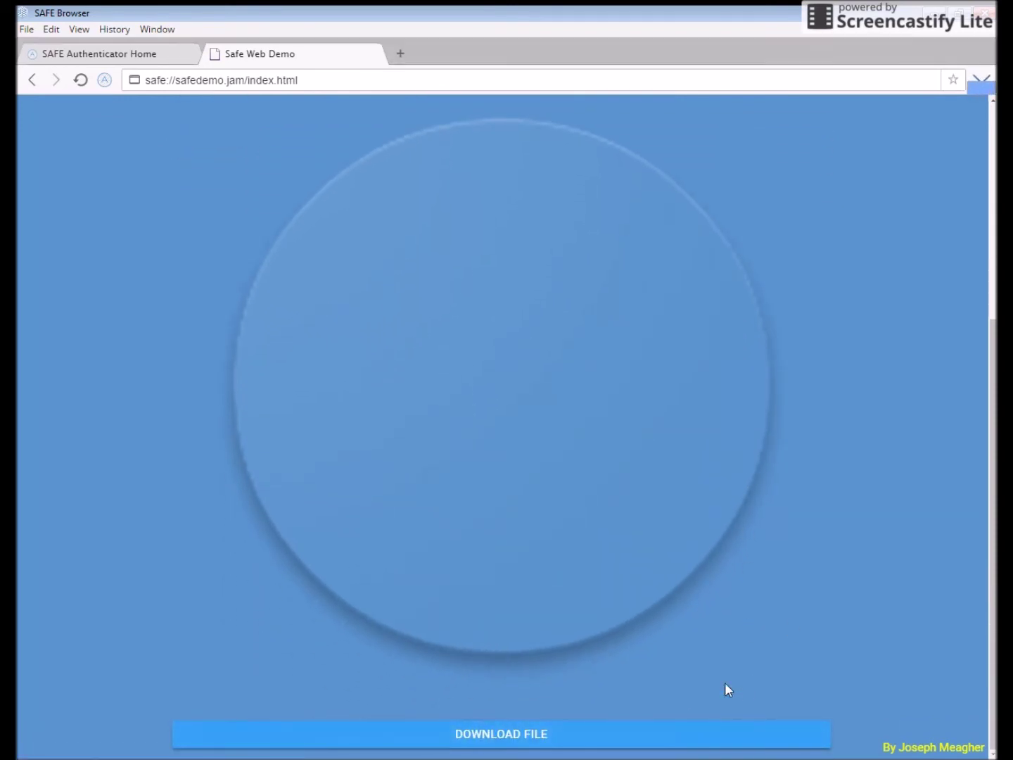
click(982, 83)
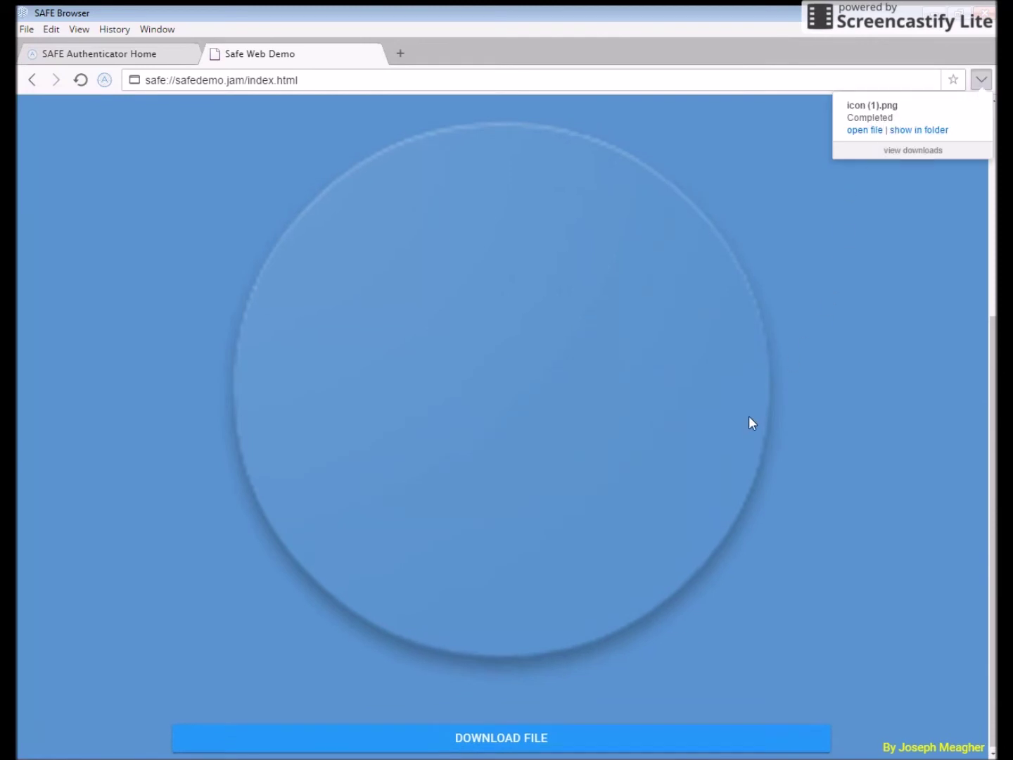
Step: Show the stored files and retrieve index.html as editable text
scroll(748, 421, up, 5)
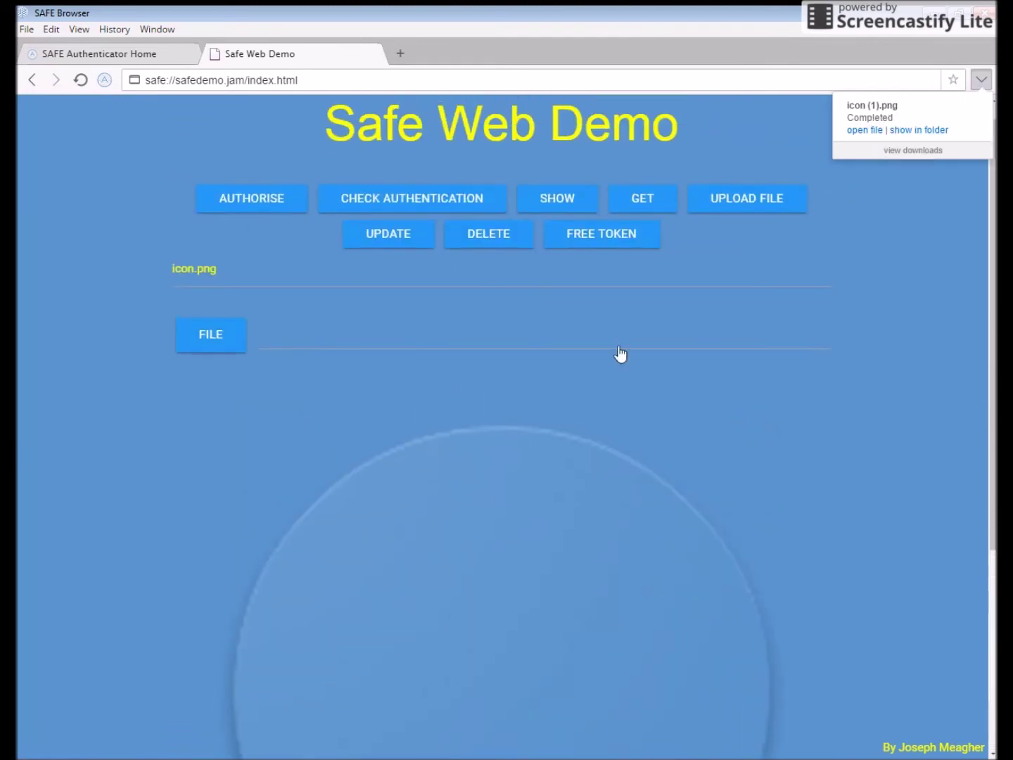
click(560, 204)
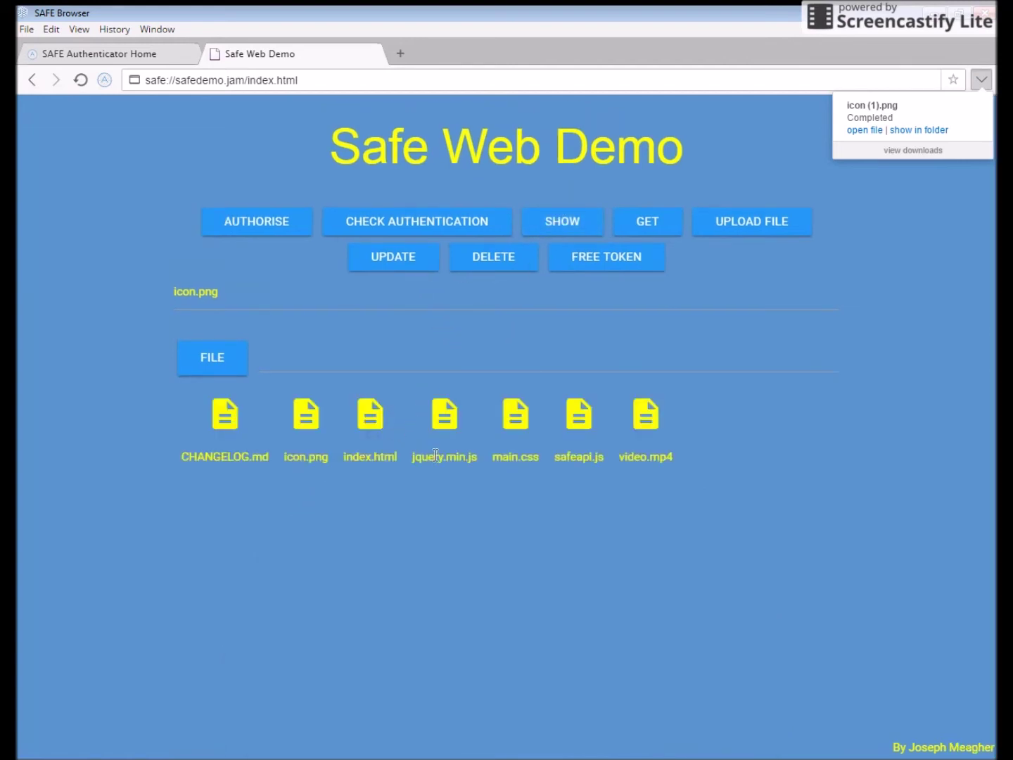
double_click(347, 458)
triple_click(358, 297)
key(ctrl+v)
click(668, 230)
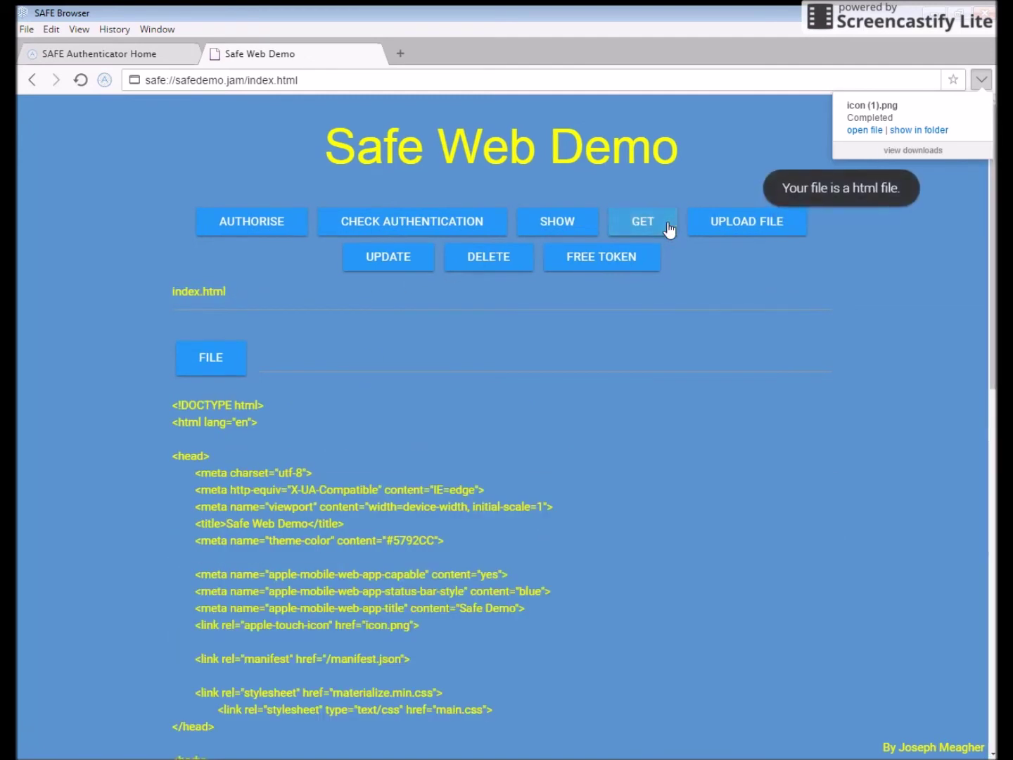
Step: Replace the code above the body tag in index.html with "hello world testing" and save the edit
scroll(445, 392, down, 2)
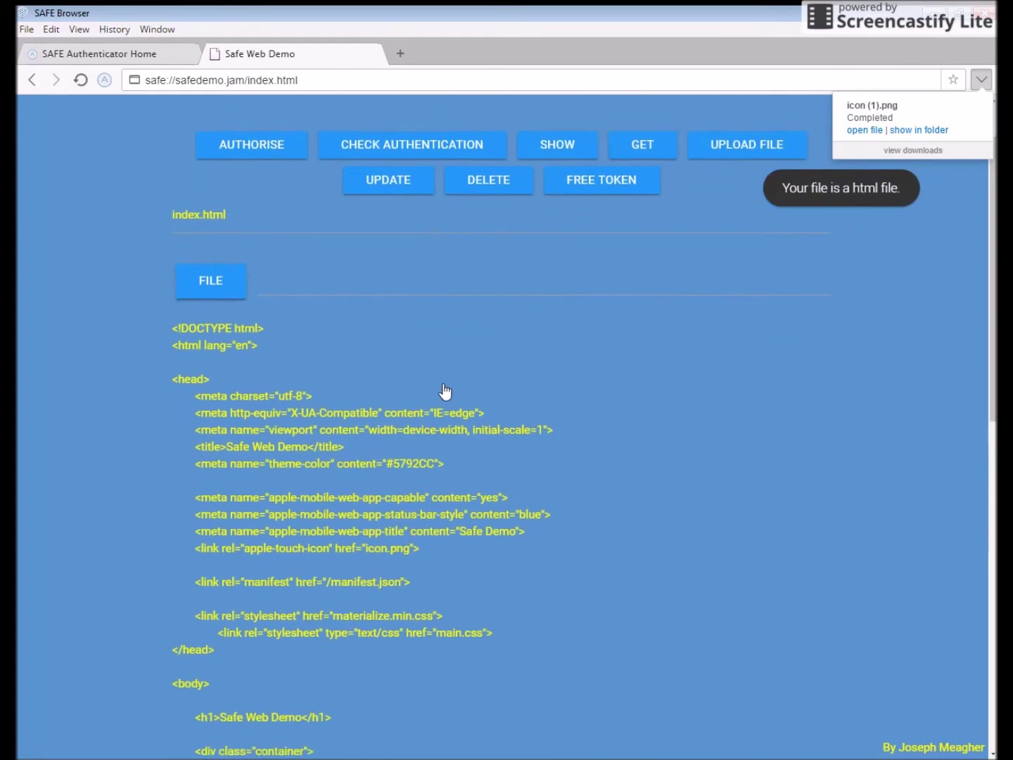
scroll(445, 387, down, 1)
scroll(445, 383, down, 15)
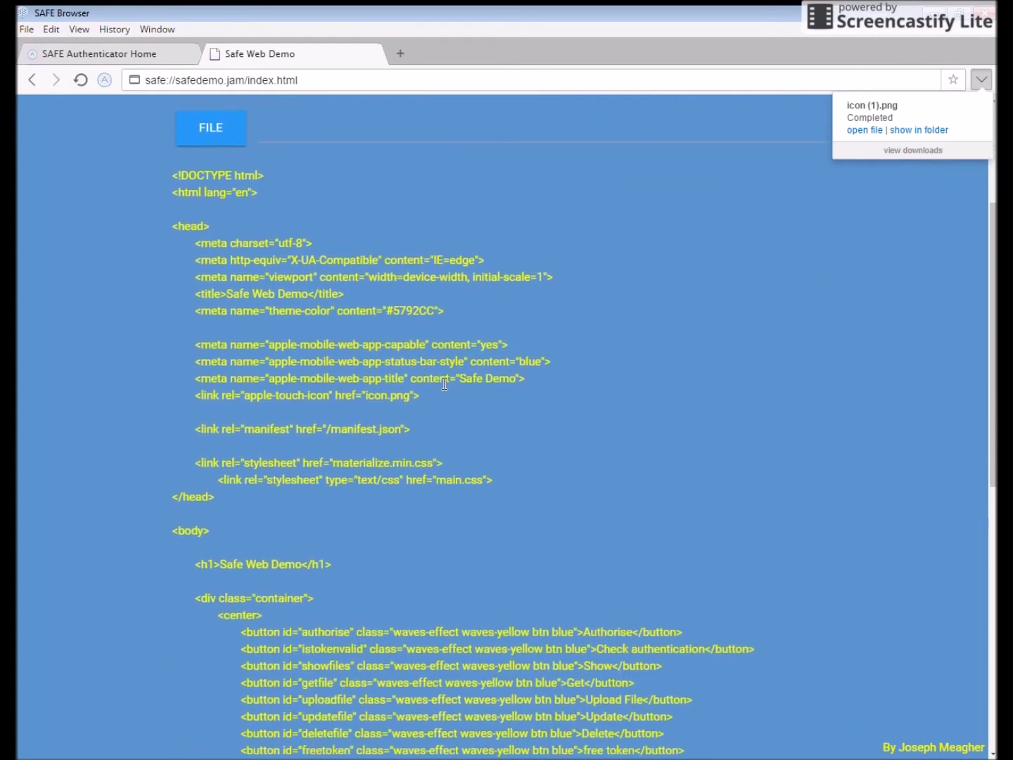
scroll(445, 383, down, 4)
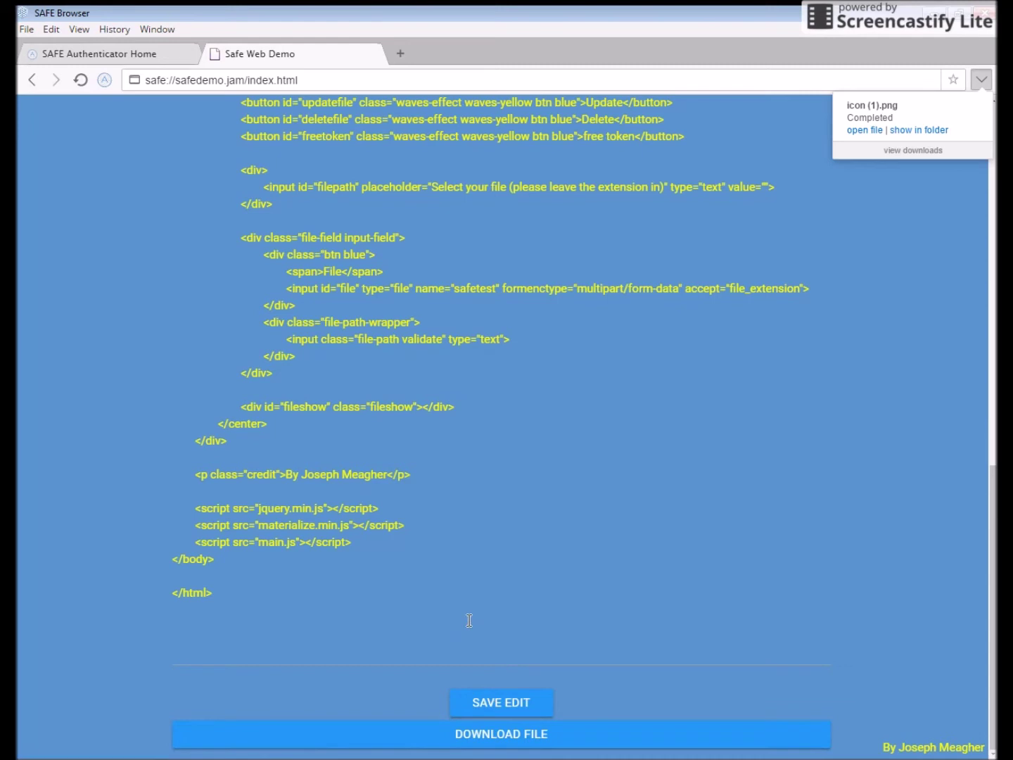
scroll(472, 618, up, 8)
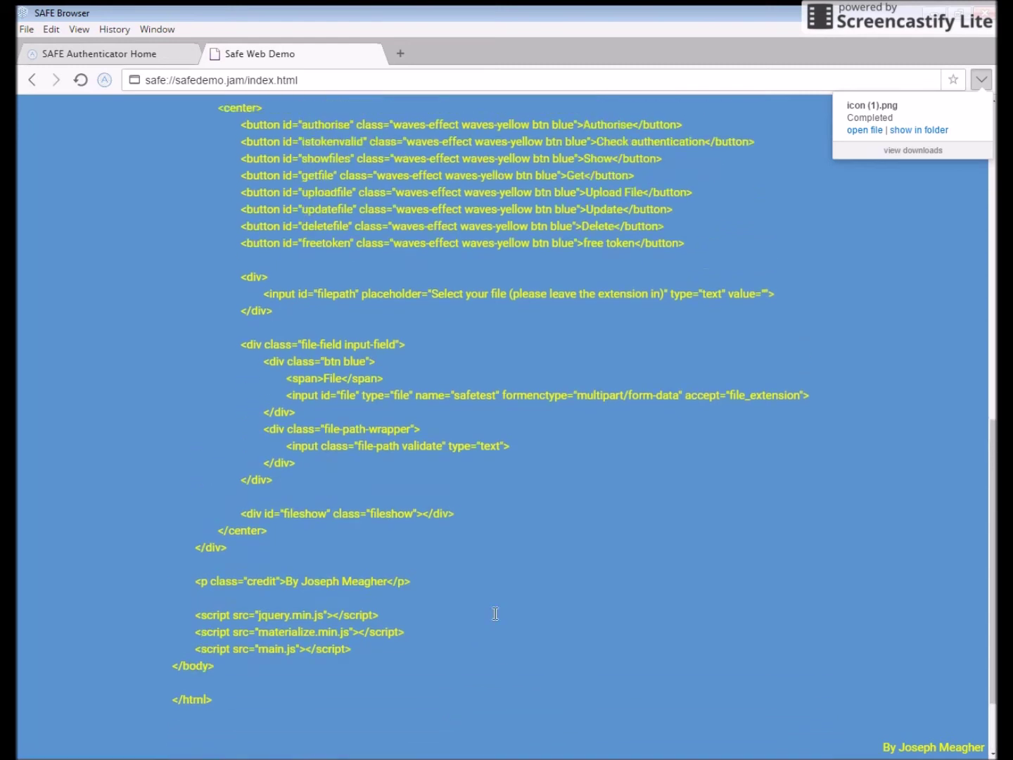
scroll(495, 614, up, 2)
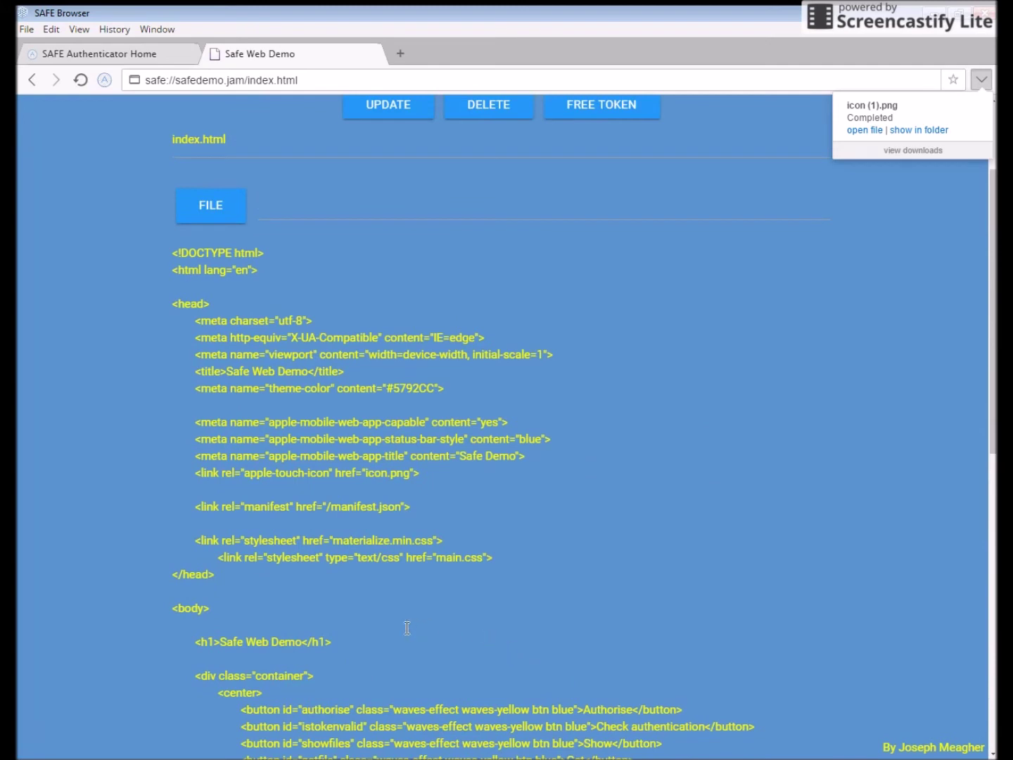
drag(221, 594, 149, 249)
key(BackSpace)
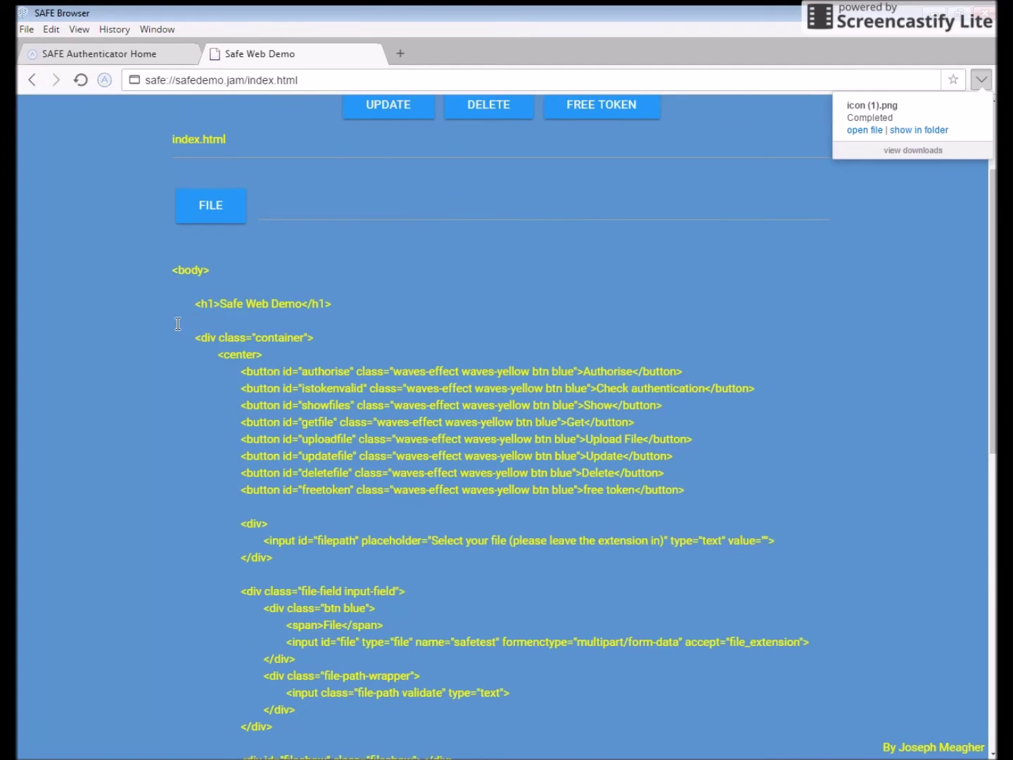
text(hello world testing)
scroll(468, 400, down, 10)
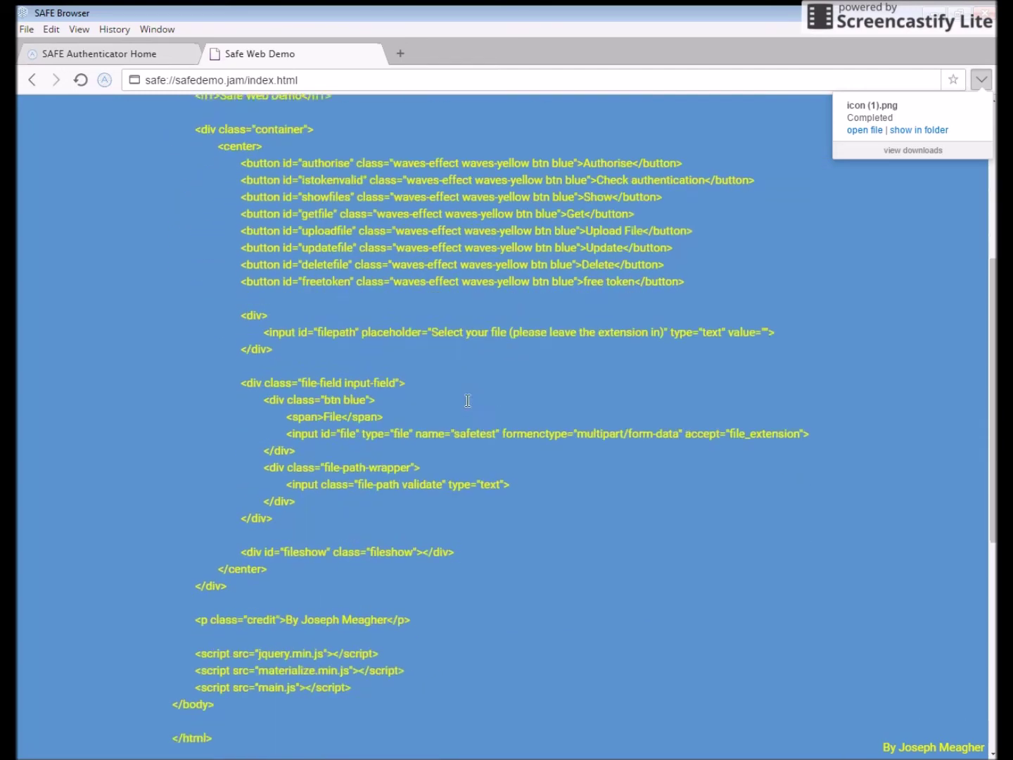
click(483, 702)
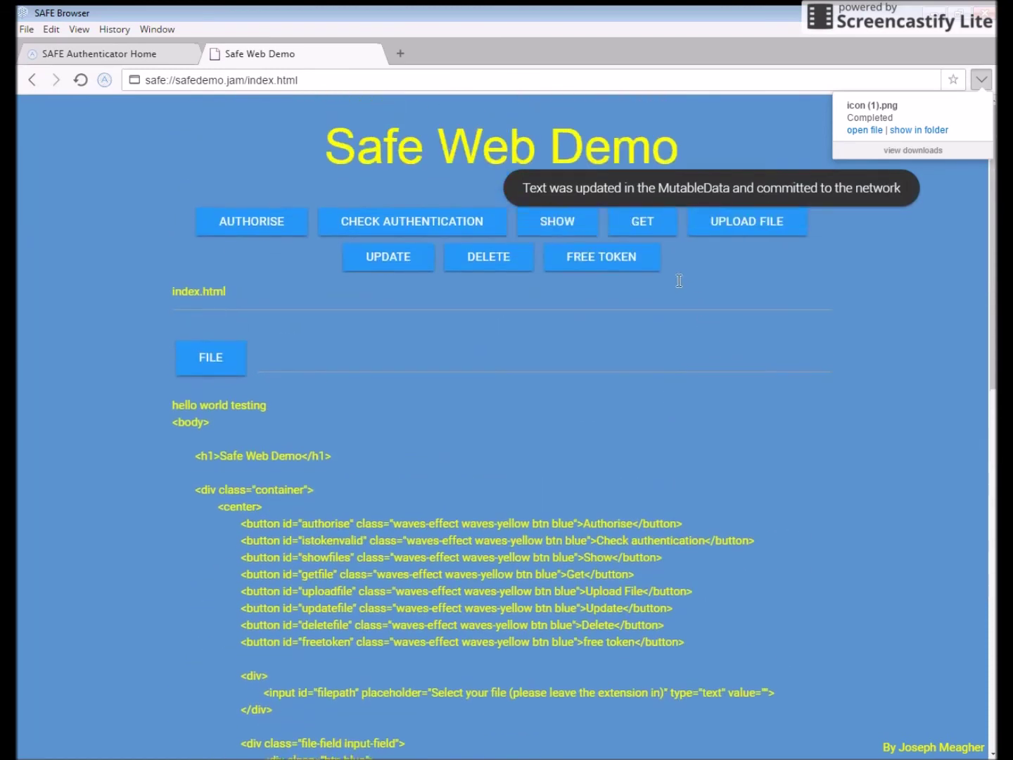
Step: Retrieve index.html again and check the edited text at its beginning
click(651, 231)
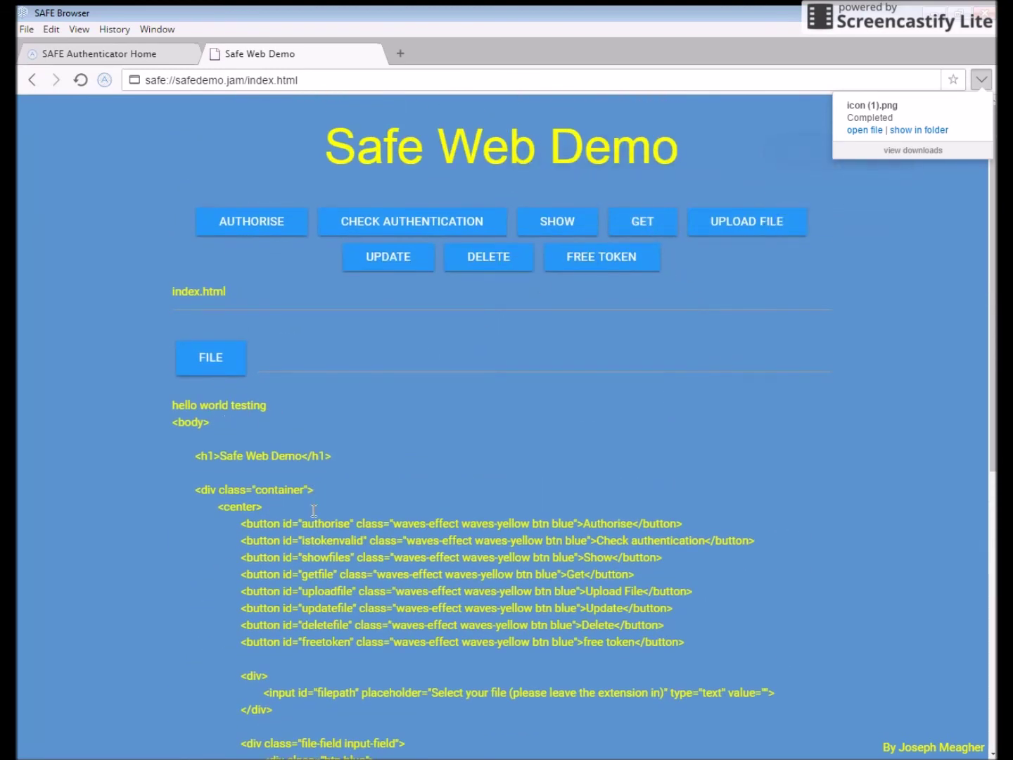
triple_click(199, 400)
click(289, 433)
Step: Delete the content of index.html from the network and check the deletion by retrieving it and listing the files
click(502, 273)
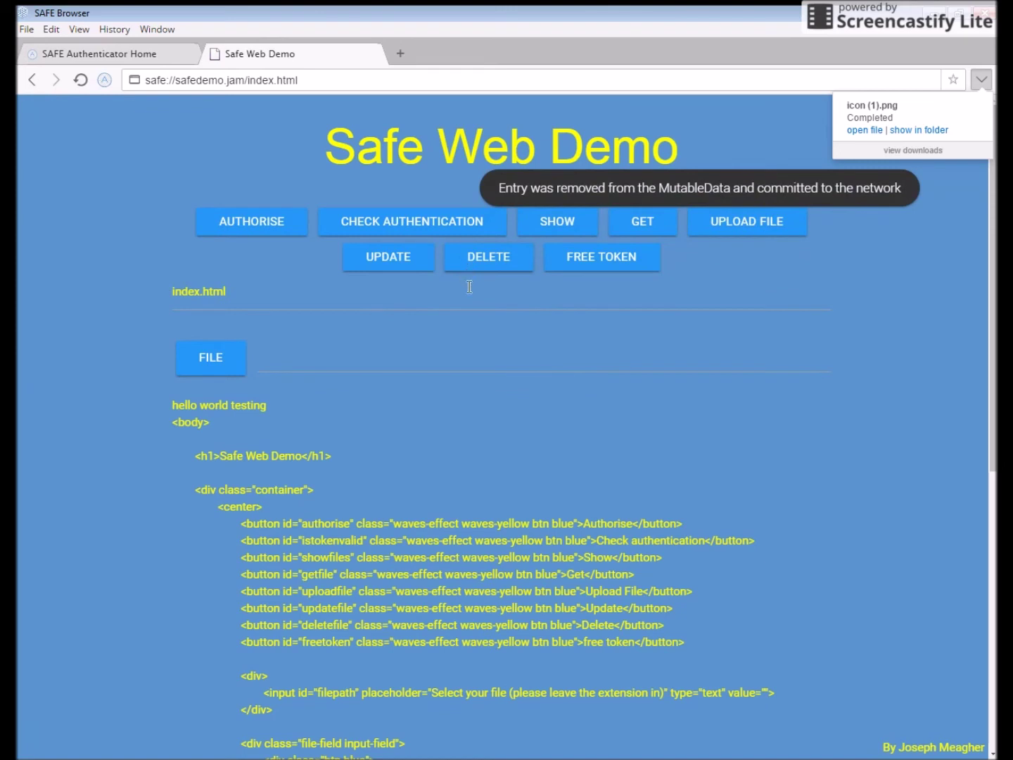
click(636, 224)
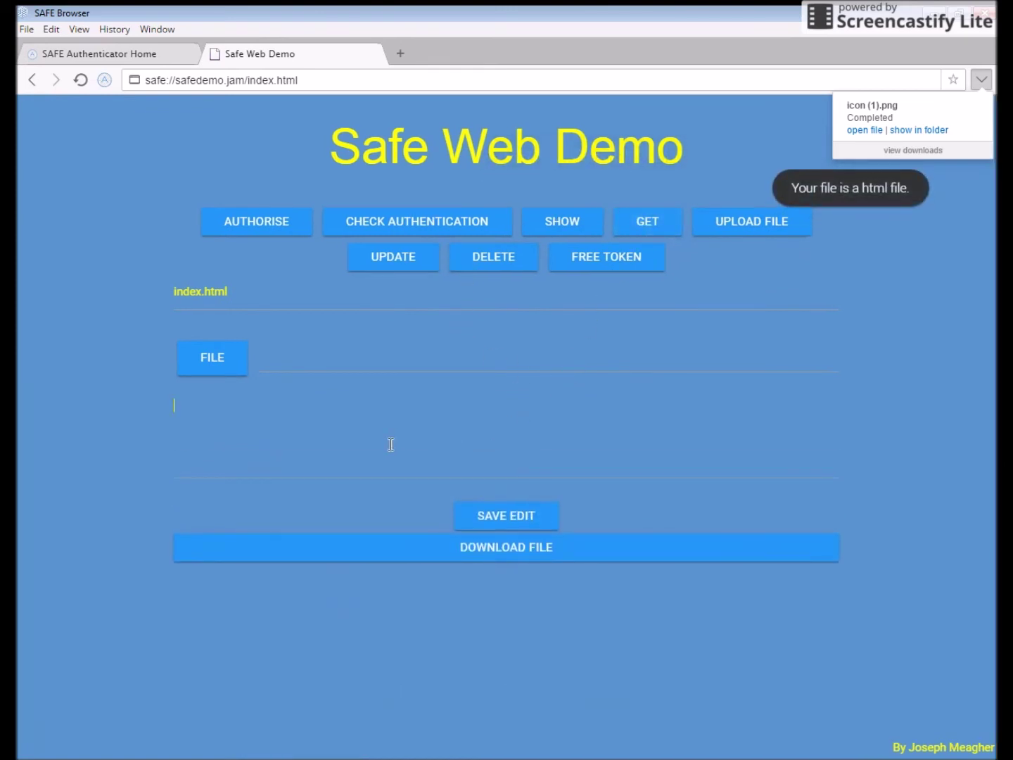
click(554, 226)
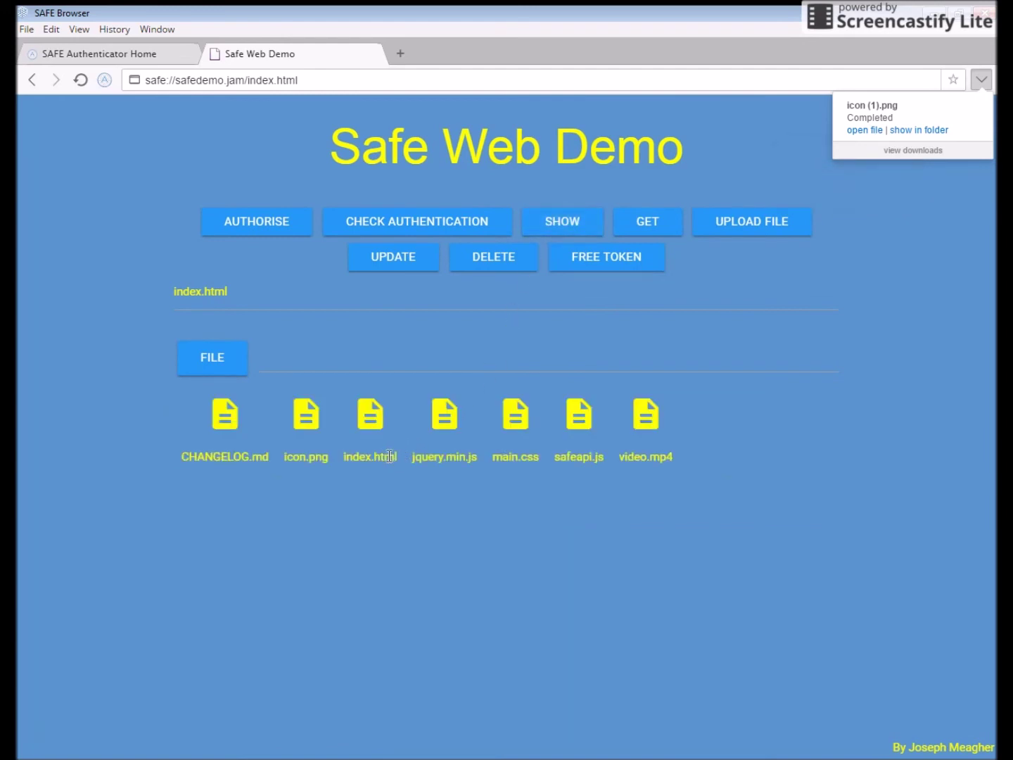
double_click(354, 459)
click(385, 489)
Step: Update the stored index.html with the local index.html file and retrieve it to review the code
click(355, 398)
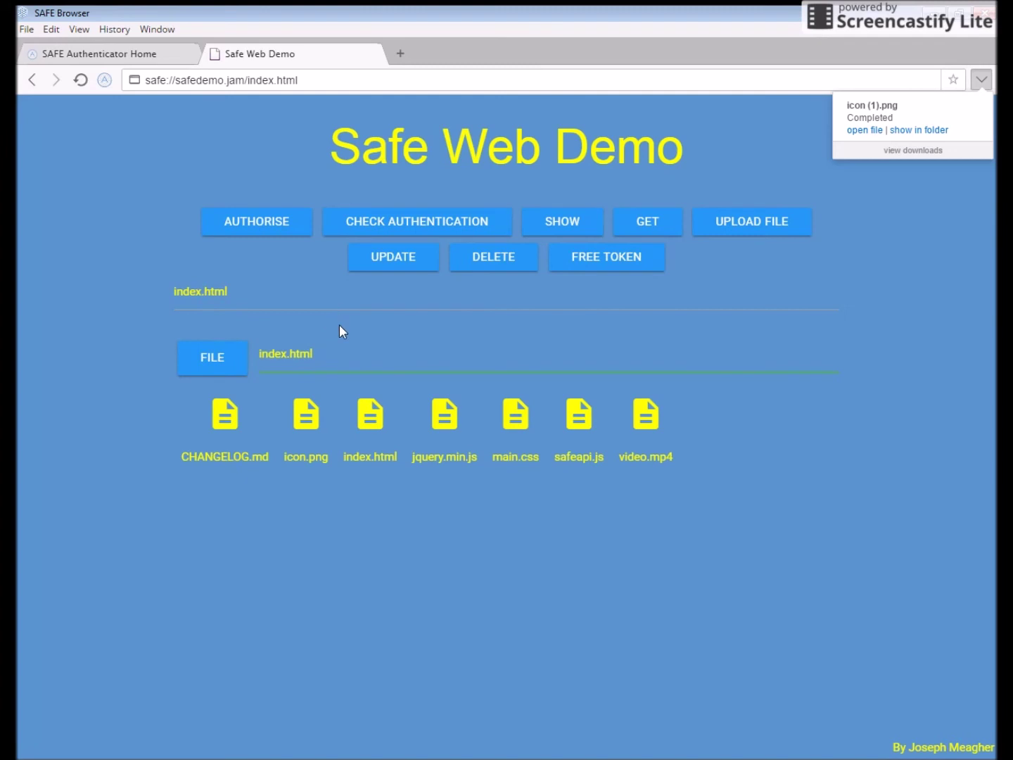
click(395, 264)
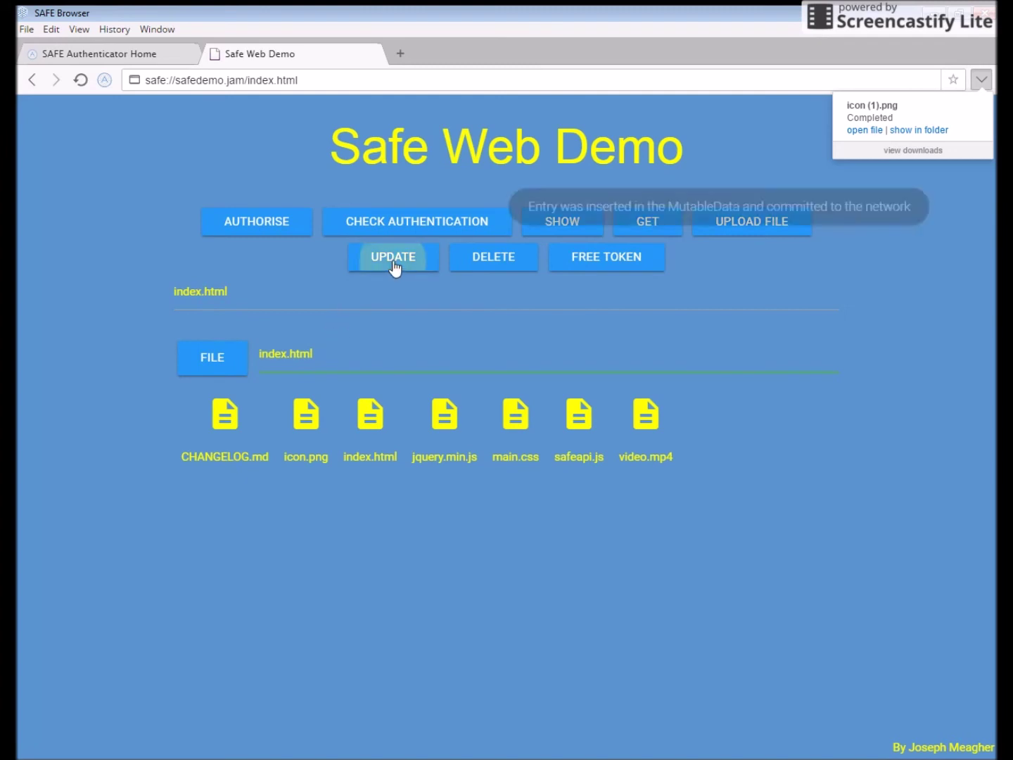
click(646, 224)
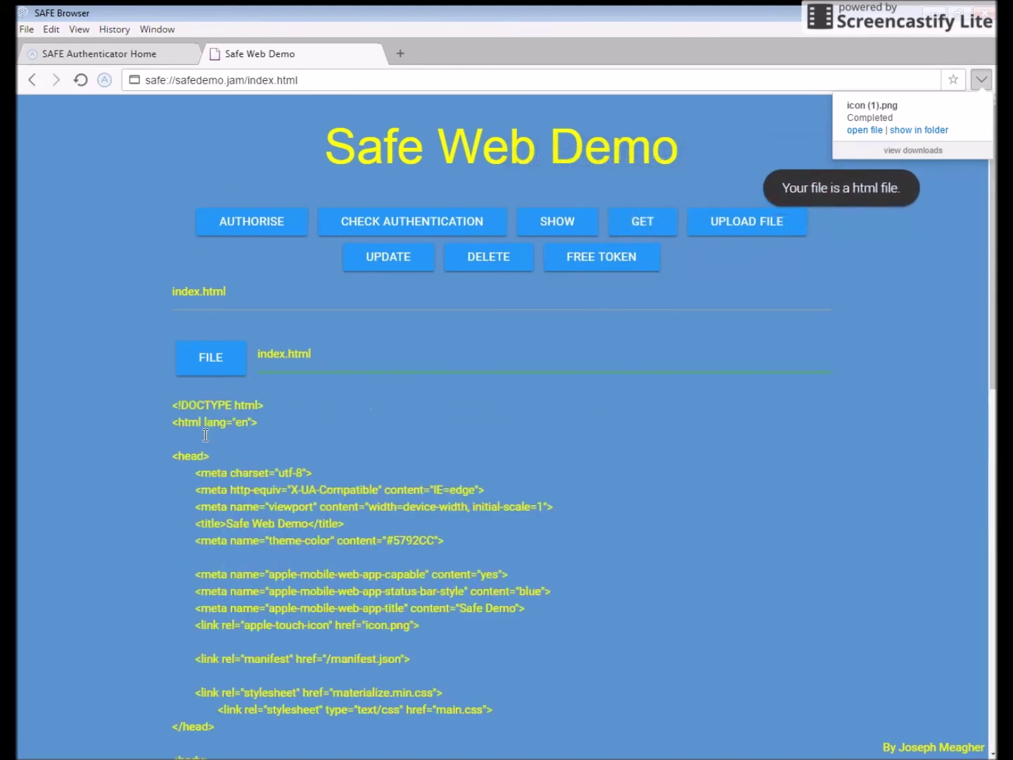
scroll(205, 435, down, 2)
scroll(205, 435, down, 7)
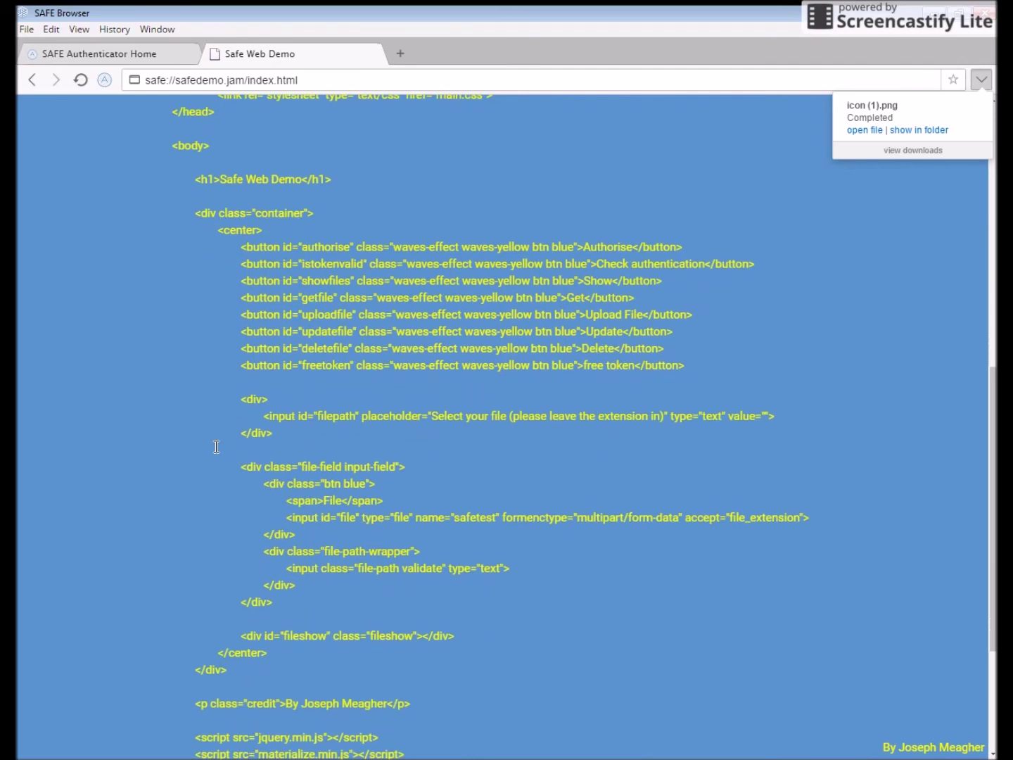
Step: Upload the local main.css file to the SAFE network and list the stored files
scroll(216, 447, down, 2)
scroll(236, 472, up, 10)
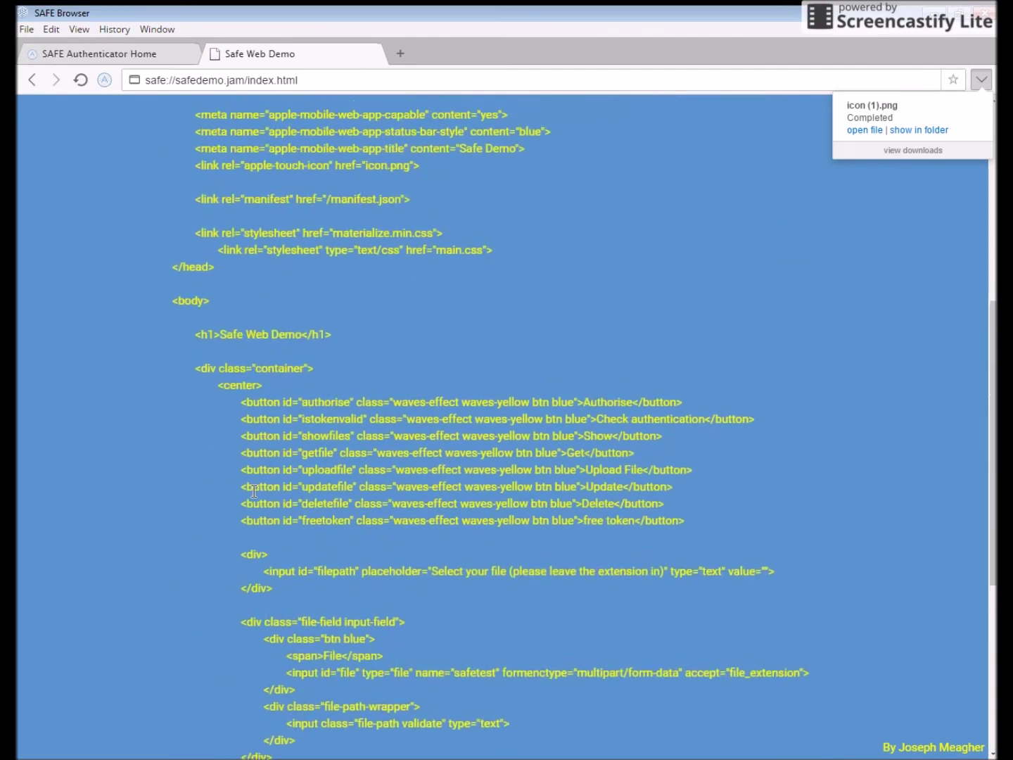
scroll(254, 491, up, 1)
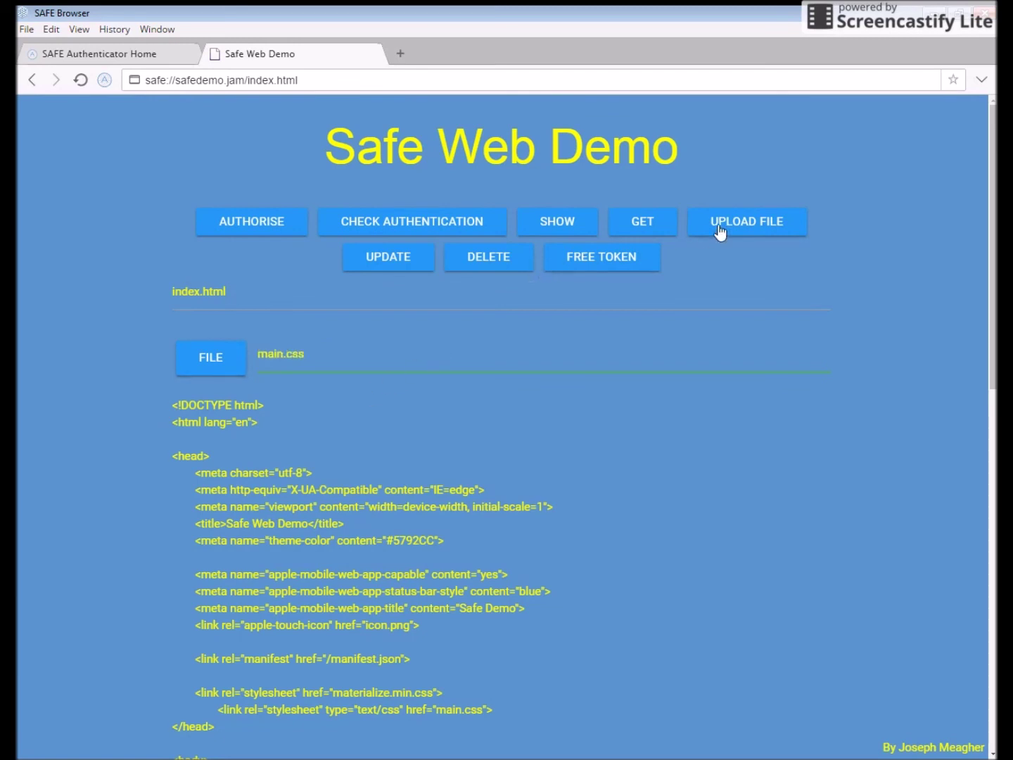
click(748, 229)
click(558, 225)
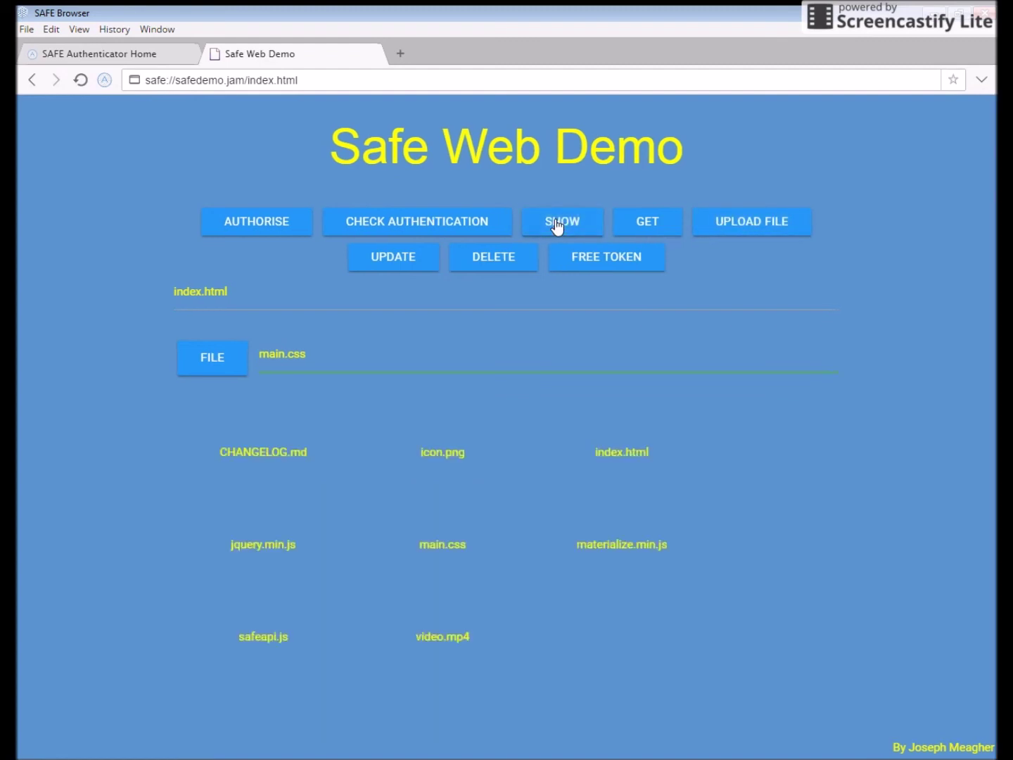
Step: Retrieve main.css using its name from the file listing and review its code down to the end
double_click(510, 456)
key(ctrl+c)
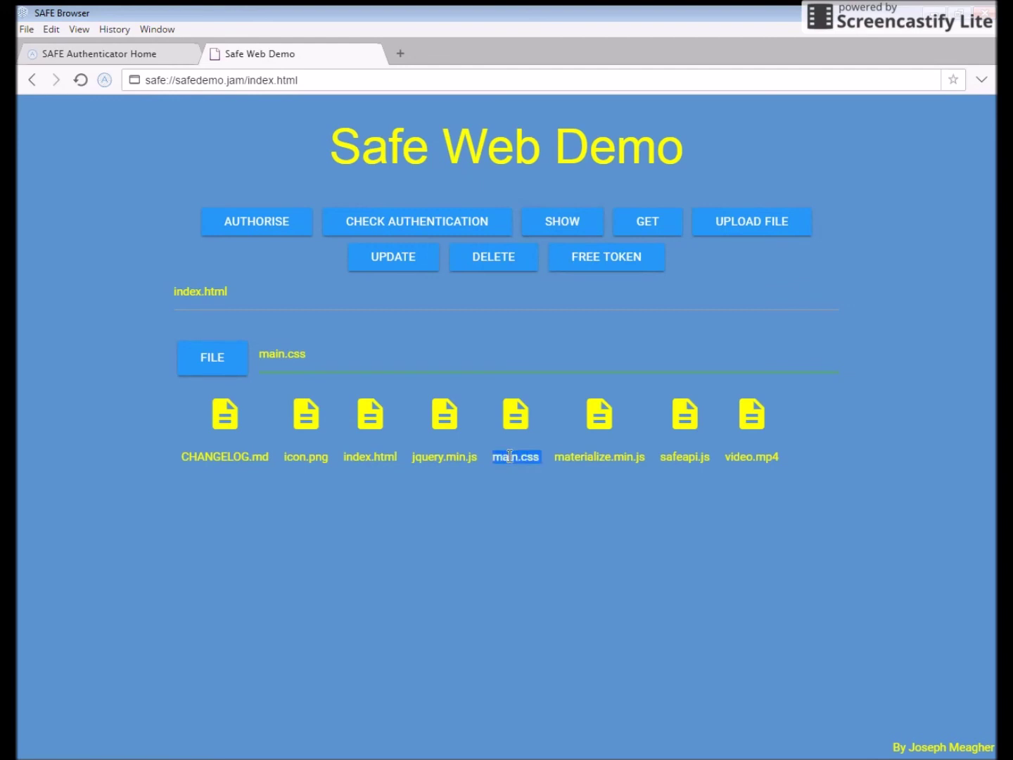
double_click(344, 295)
key(ctrl+v)
click(620, 223)
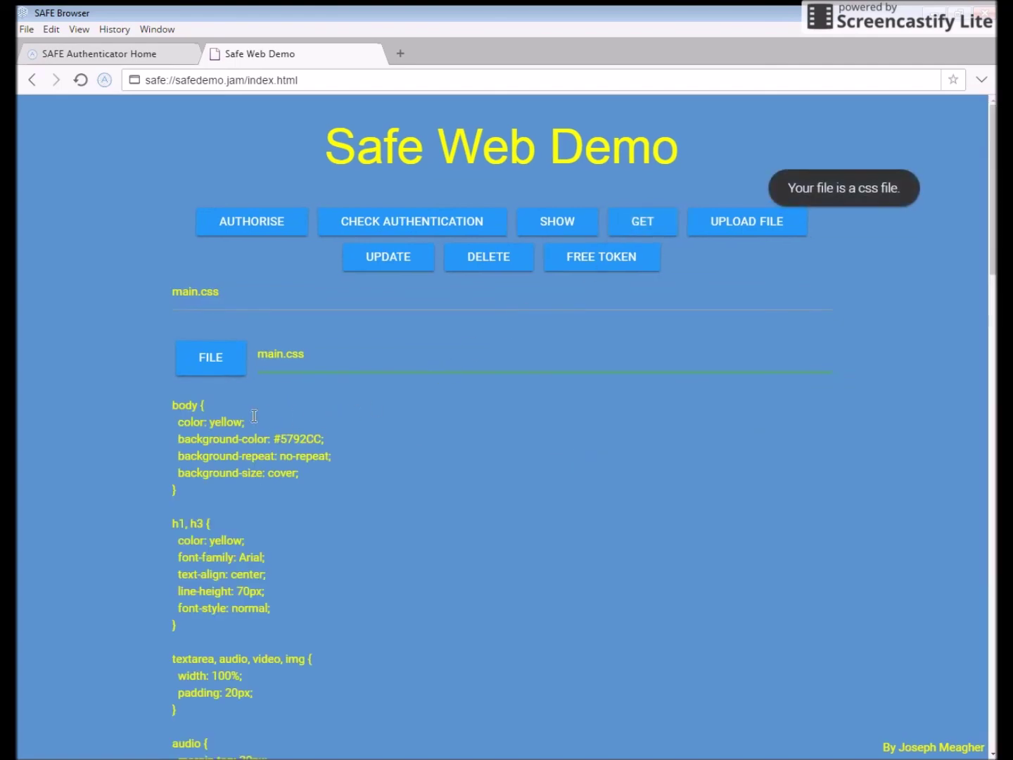
scroll(238, 418, down, 4)
scroll(237, 418, down, 15)
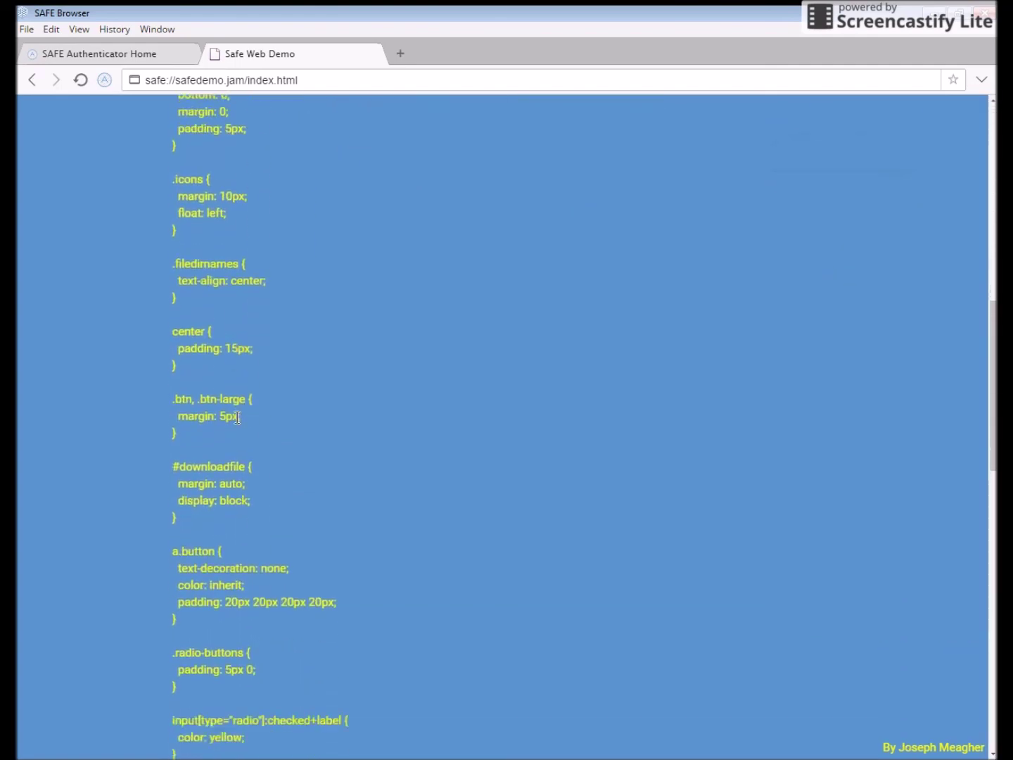
scroll(237, 418, down, 6)
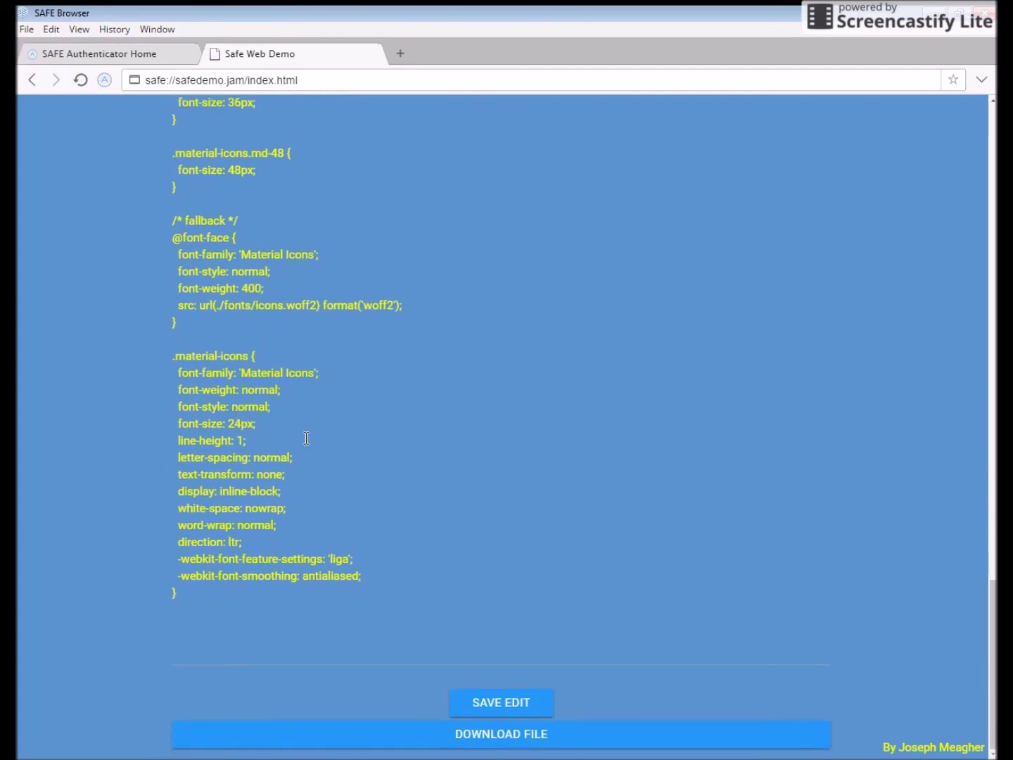
Step: Free the demo's authorisation token
scroll(375, 431, up, 16)
scroll(382, 432, up, 5)
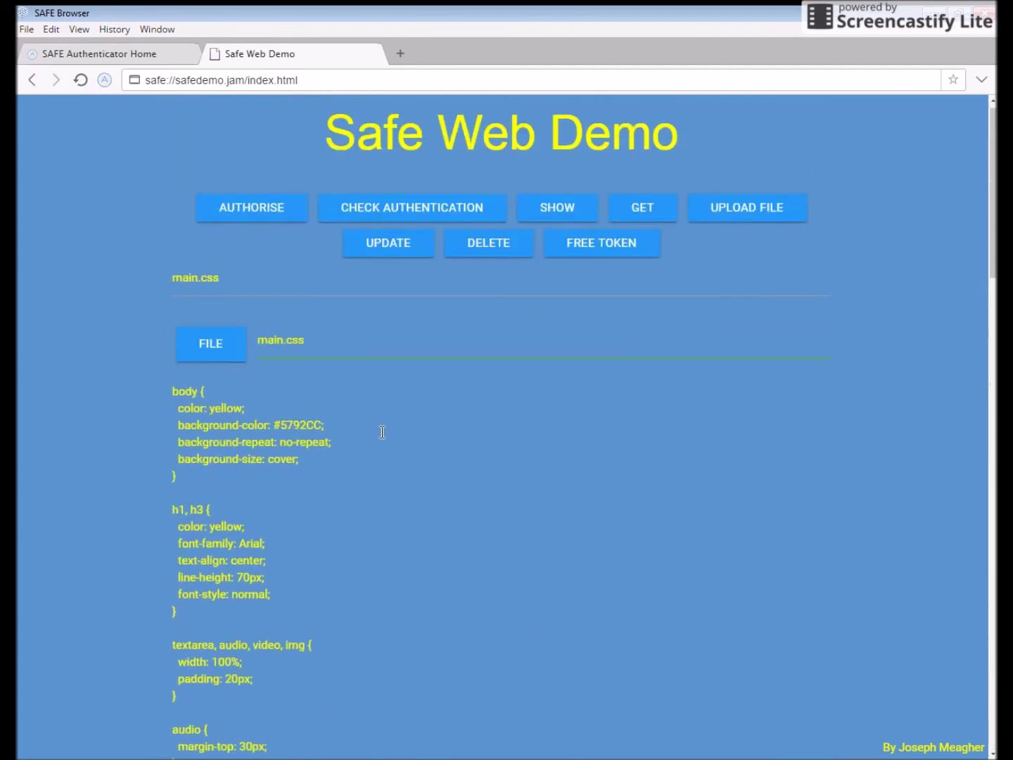
click(607, 263)
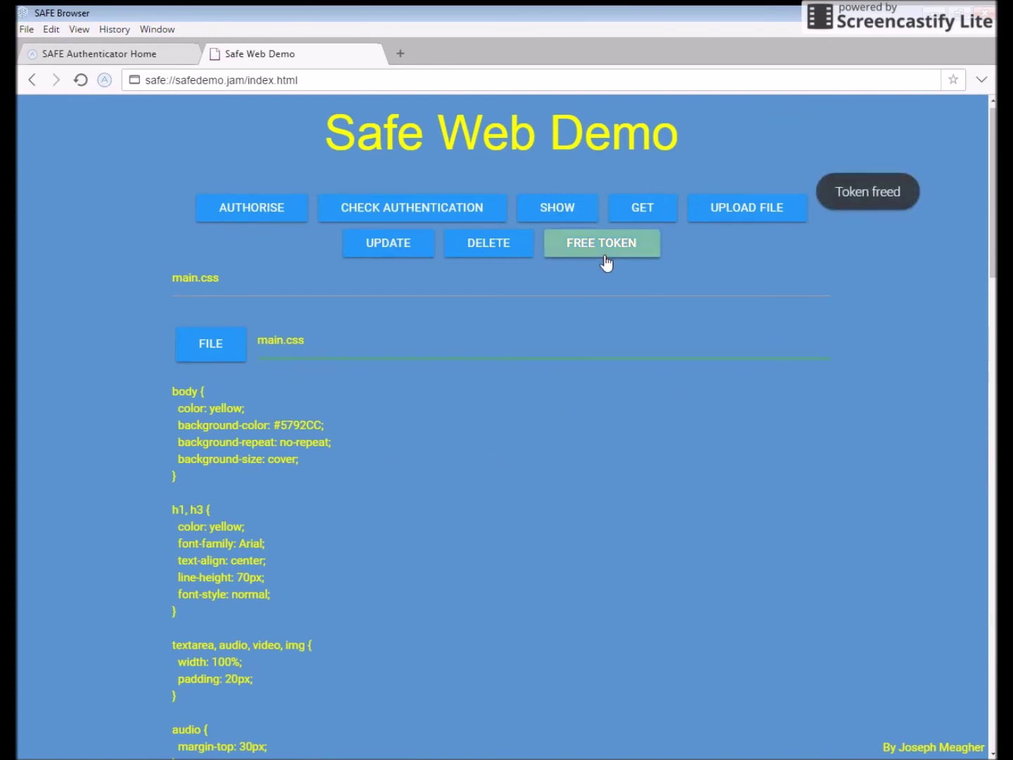